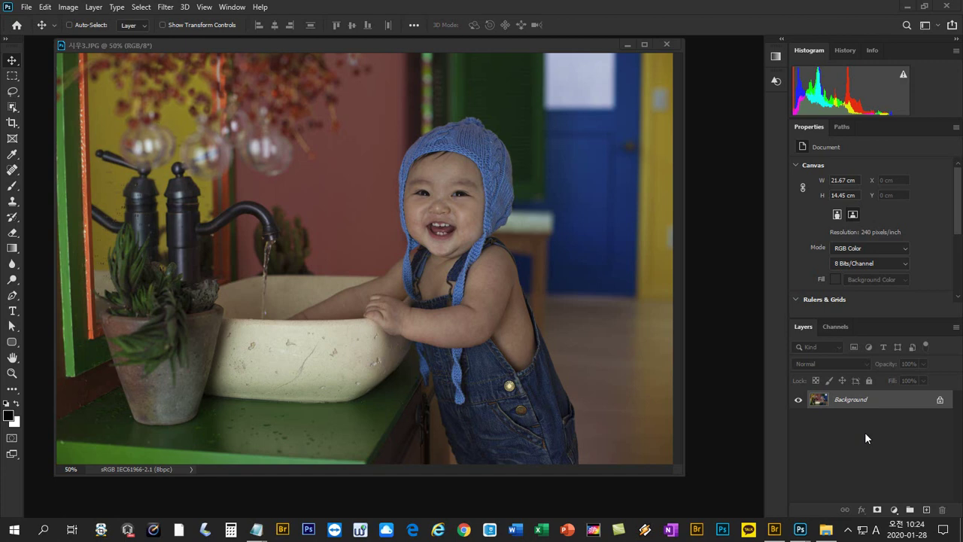
# - Switch to Adobe Bridge and open 시우3.JPG in Camera Raw
pyautogui.click(773, 529)
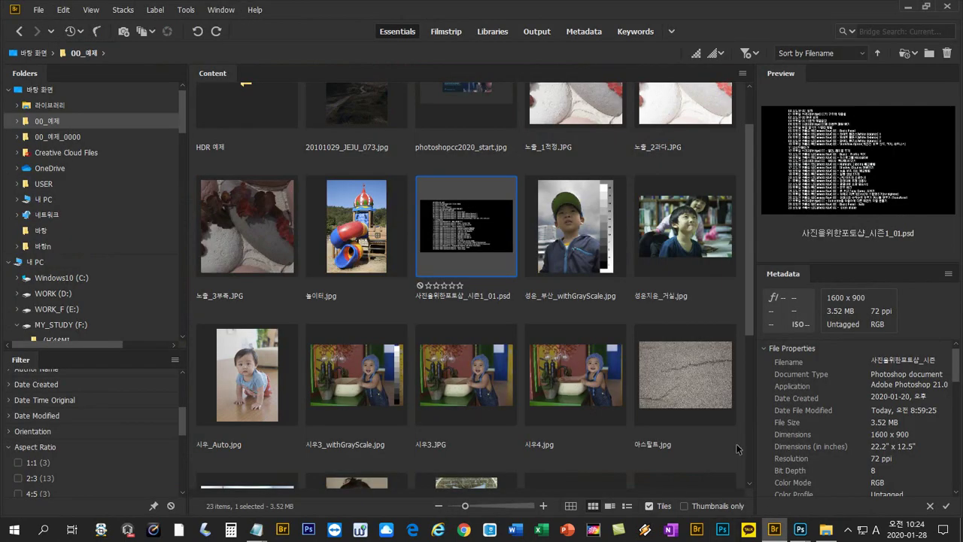
pyautogui.scroll(-1, 750, 219)
pyautogui.moveTo(738, 291); pyautogui.dragTo(734, 303)
pyautogui.click(474, 313)
pyautogui.rightClick(473, 313)
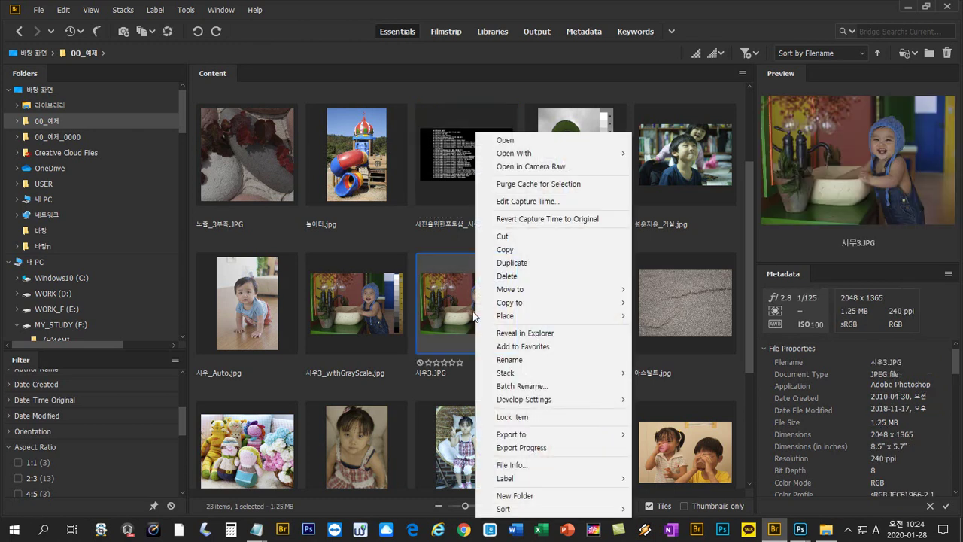
pyautogui.click(533, 167)
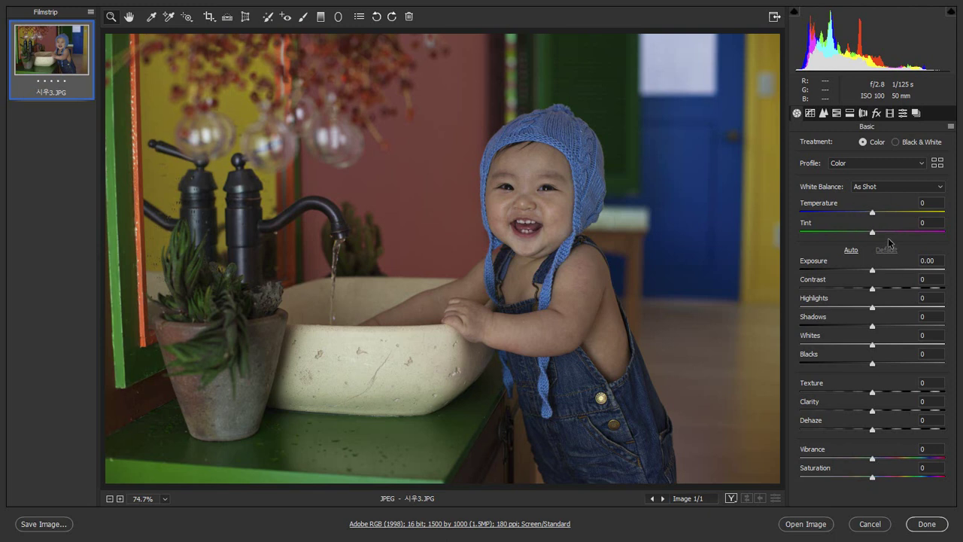
# - Review the Hue, Saturation and Luminance controls of the HSL adjustments and the Basic settings, and leave Camera Raw without applying anything
pyautogui.click(836, 114)
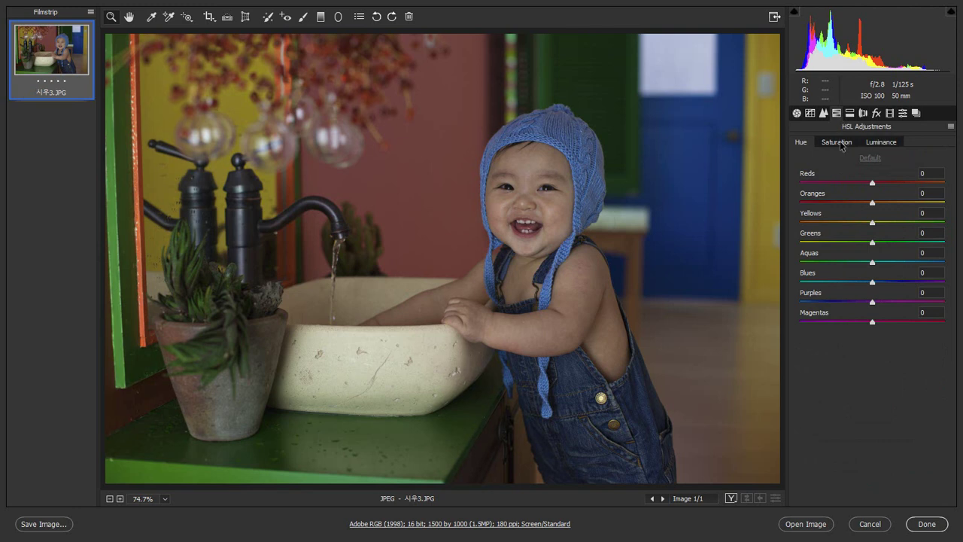
pyautogui.click(841, 145)
pyautogui.click(886, 145)
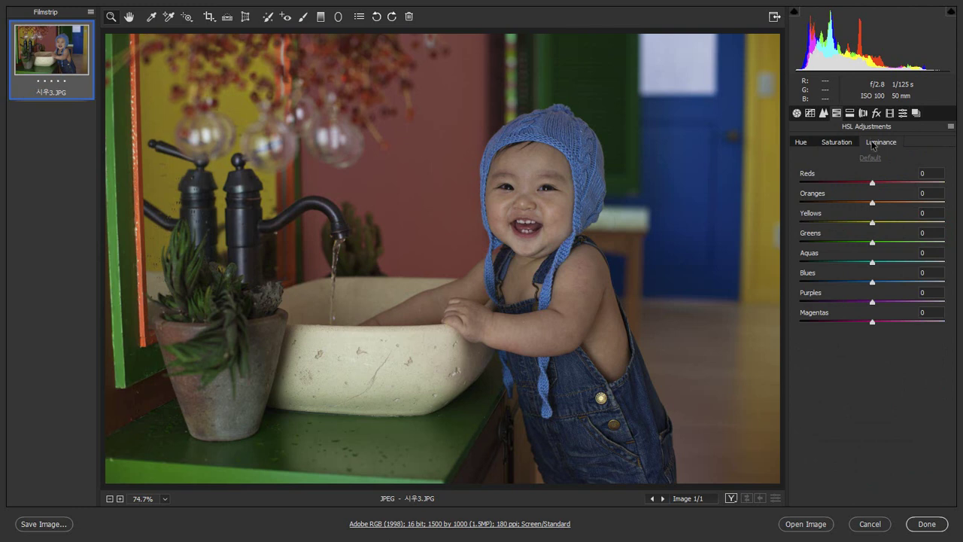
pyautogui.click(843, 144)
pyautogui.click(803, 143)
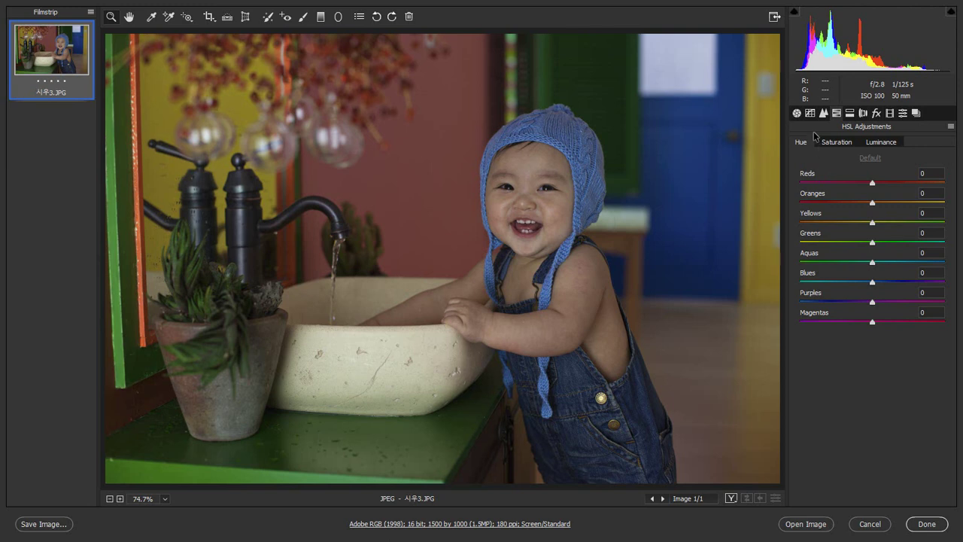
pyautogui.click(796, 113)
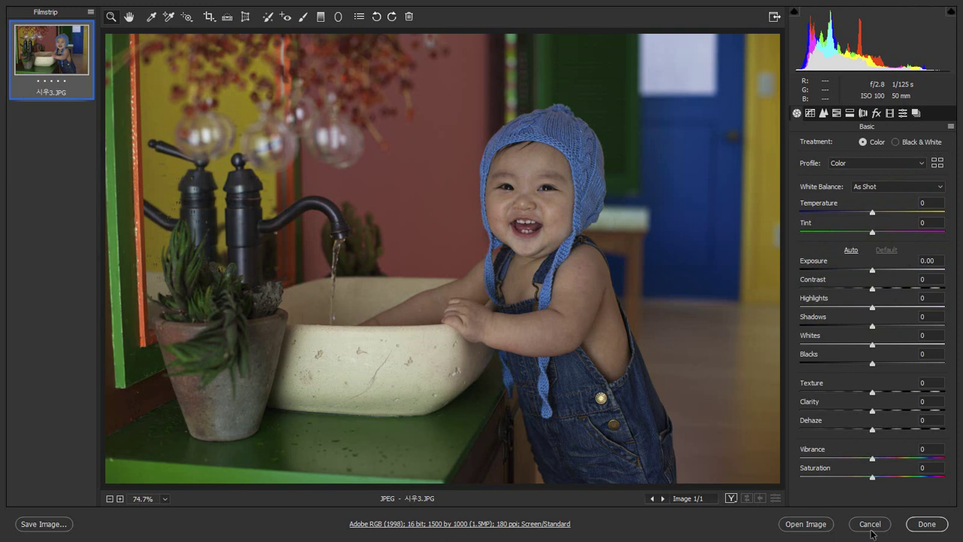
pyautogui.click(870, 524)
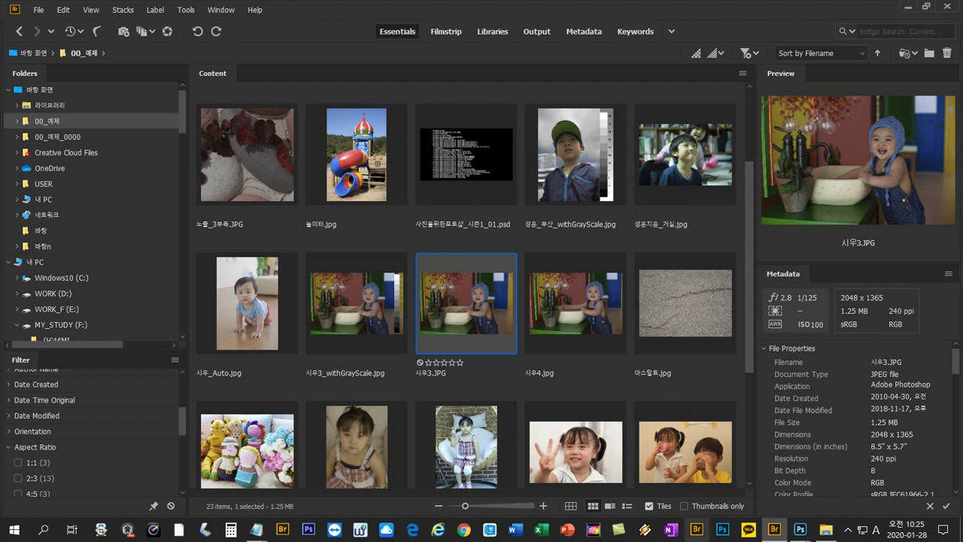
# - Switch back to Photoshop and look through the image adjustment commands without applying one
pyautogui.click(799, 529)
pyautogui.click(763, 489)
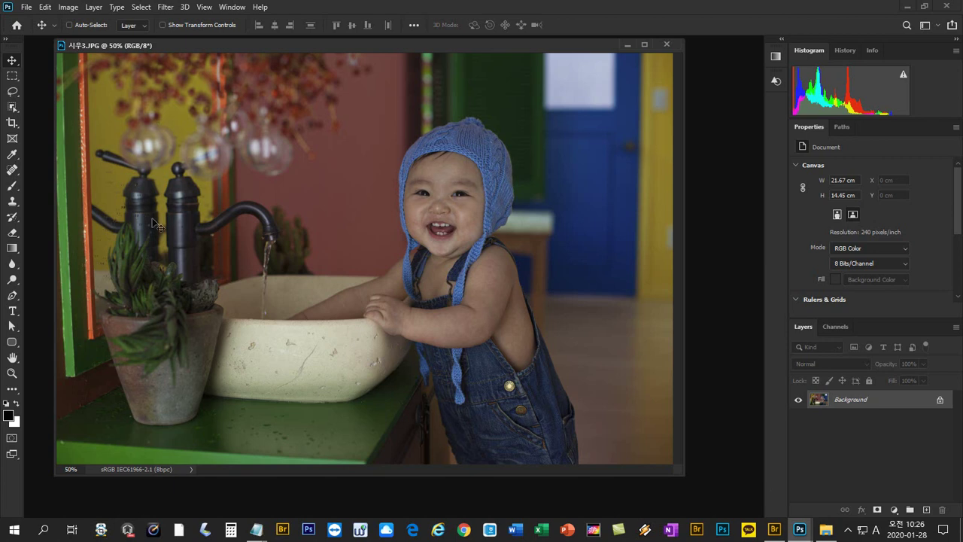
pyautogui.click(68, 7)
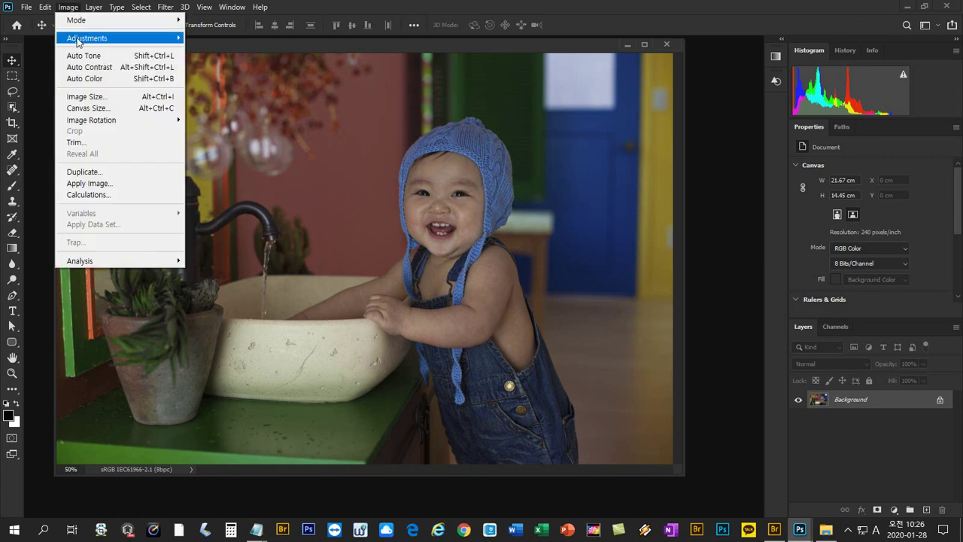
pyautogui.moveTo(94, 43)
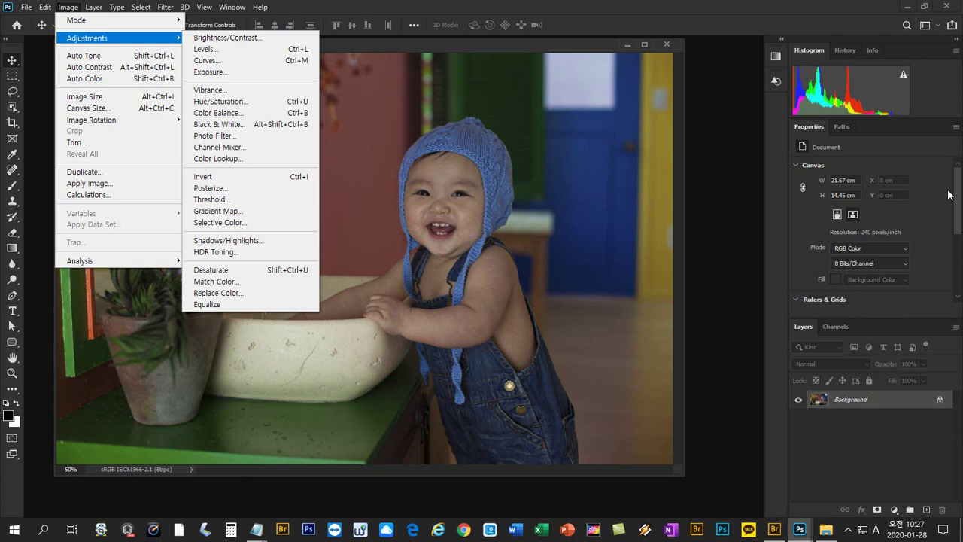
pyautogui.click(932, 145)
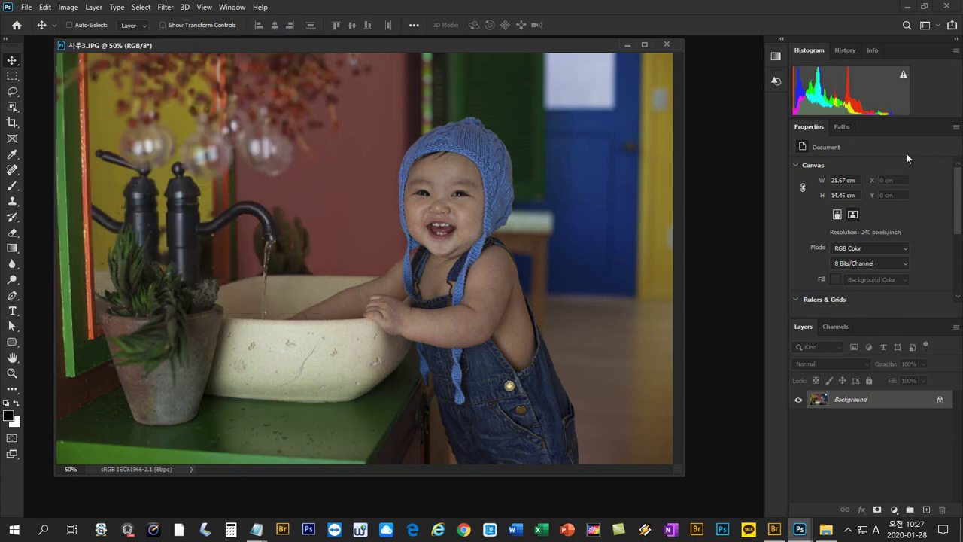
# - Show the Adjustments panel and place it beside the Properties panel
pyautogui.click(230, 8)
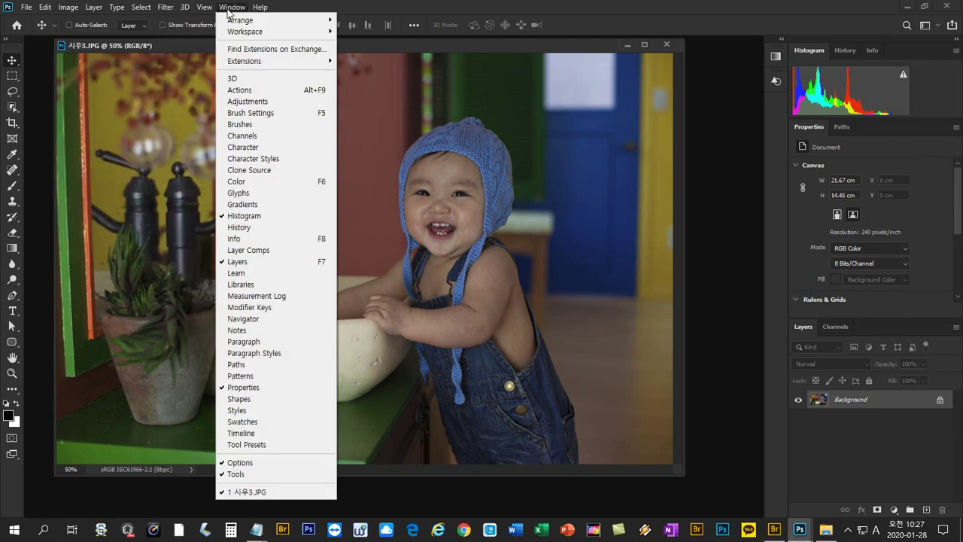
pyautogui.click(247, 100)
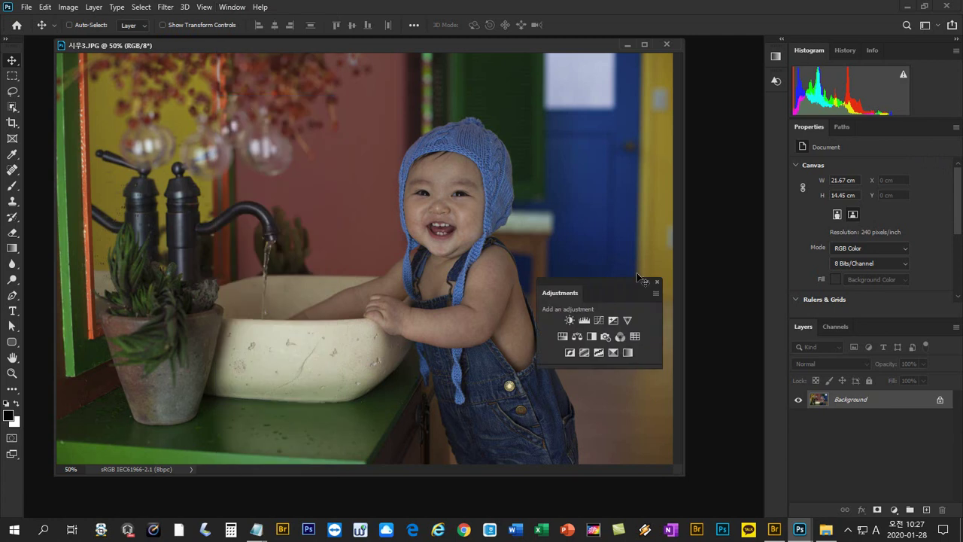
pyautogui.moveTo(624, 279); pyautogui.dragTo(722, 127)
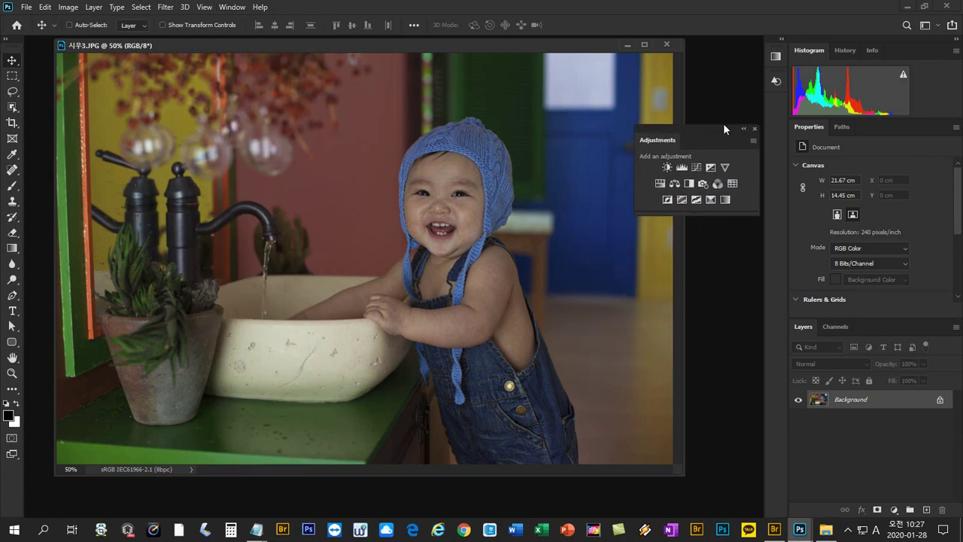
# - Try out a Levels adjustment layer with the Properties panel enlarged to show all its settings, and delete the layer
pyautogui.click(687, 160)
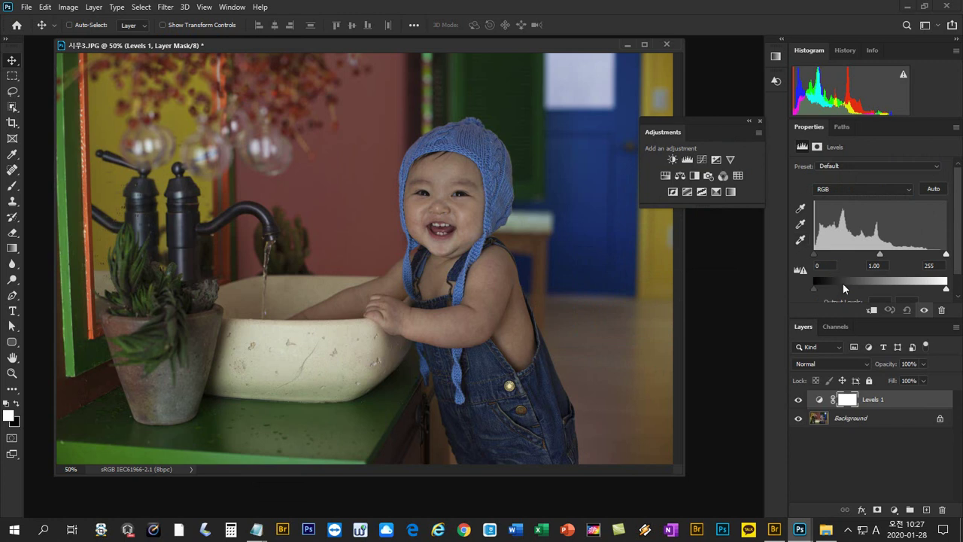
pyautogui.moveTo(903, 319); pyautogui.dragTo(896, 348)
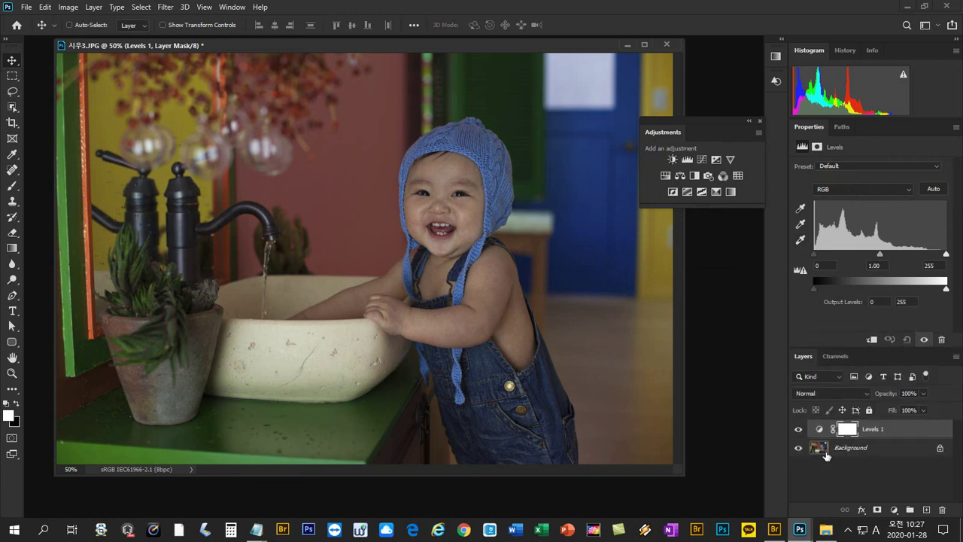
pyautogui.moveTo(893, 428); pyautogui.dragTo(941, 510)
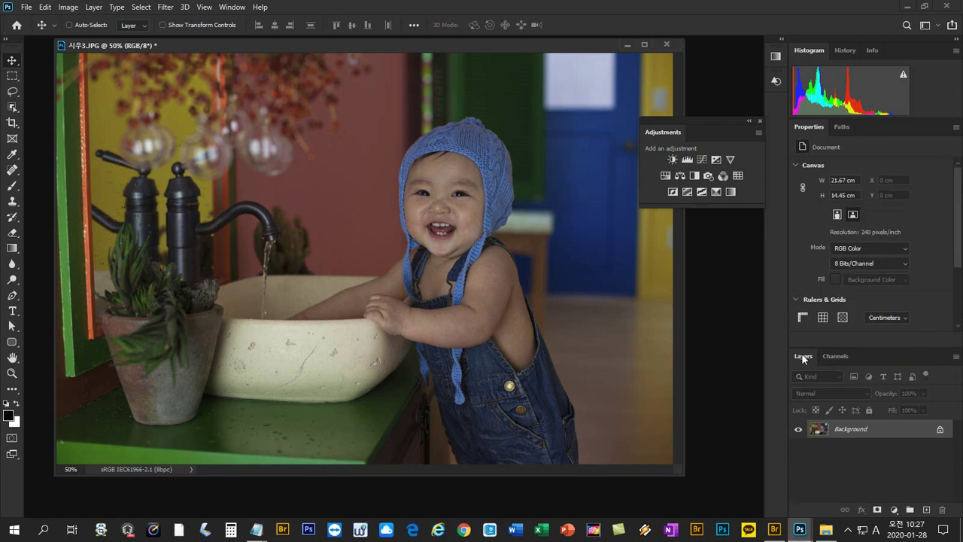
# - Add a Levels adjustment layer through the layer stack's own adjustment list and delete it again
pyautogui.click(893, 511)
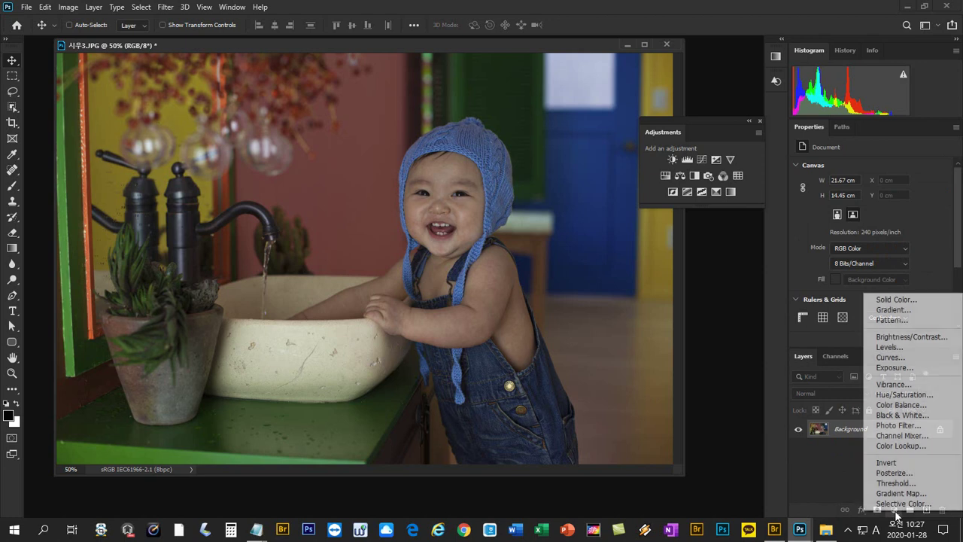
pyautogui.click(908, 348)
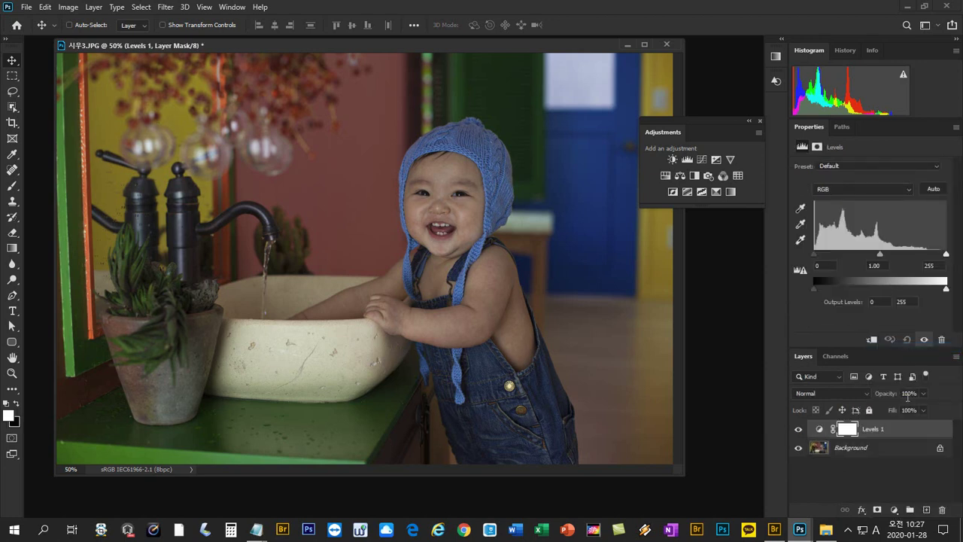
pyautogui.moveTo(918, 430); pyautogui.dragTo(941, 510)
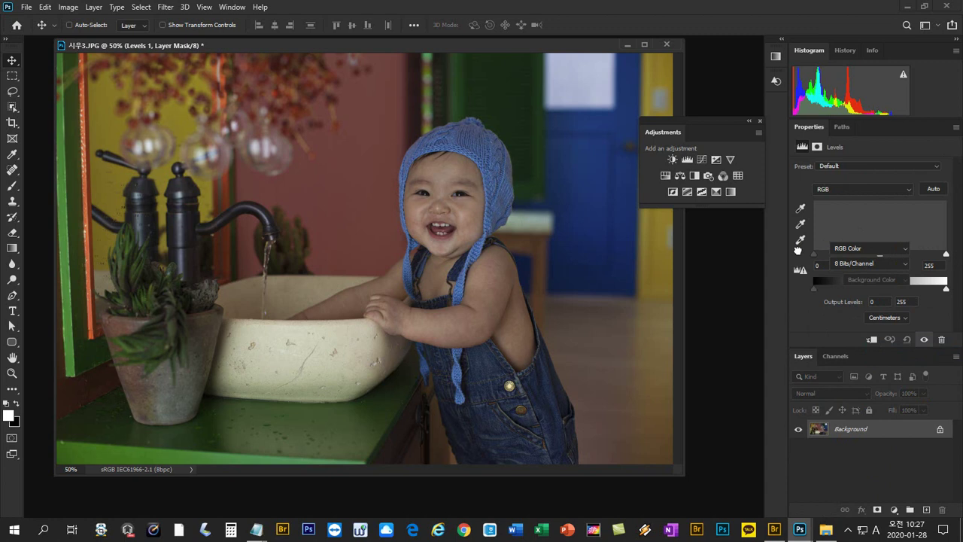
# - Add a Levels layer from the Adjustments panel, then close that panel and delete the layer
pyautogui.click(686, 159)
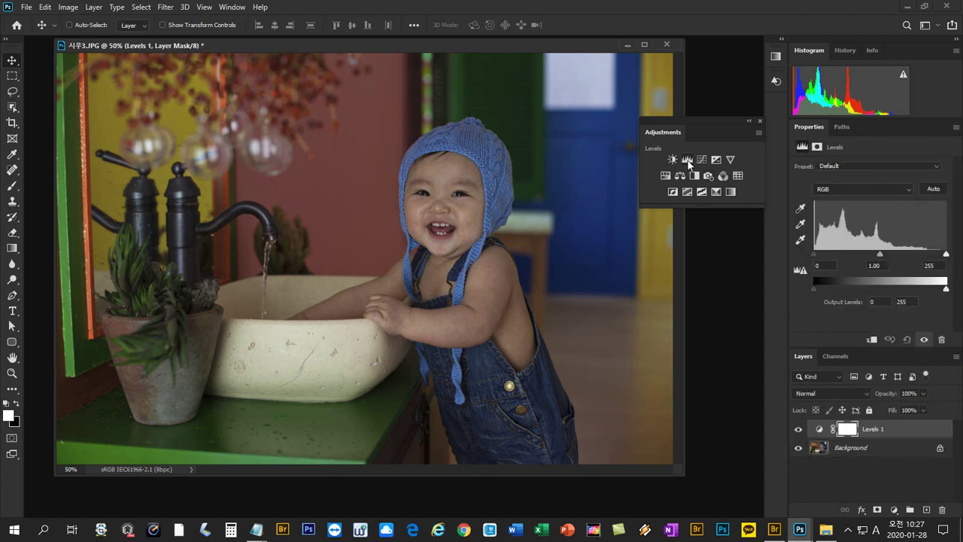
pyautogui.click(760, 120)
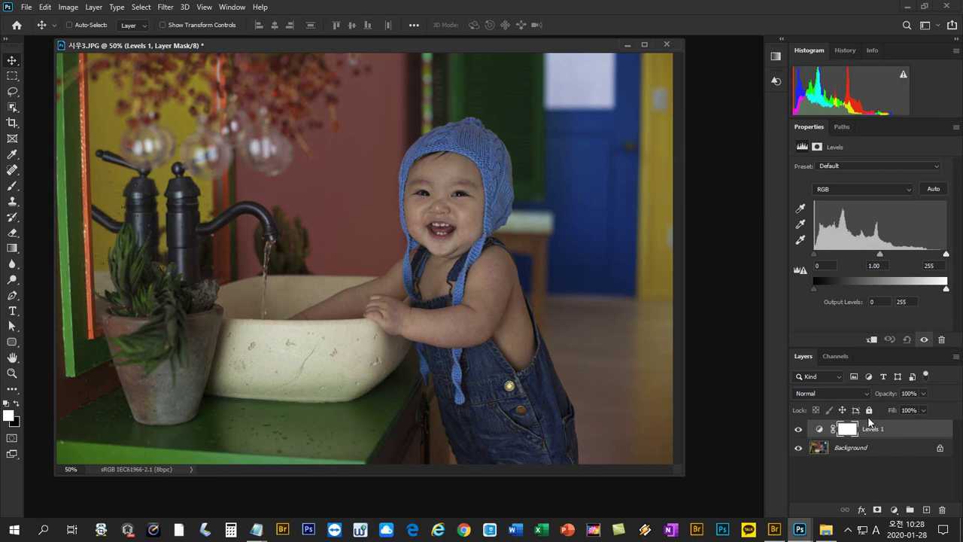
pyautogui.moveTo(880, 433); pyautogui.dragTo(941, 510)
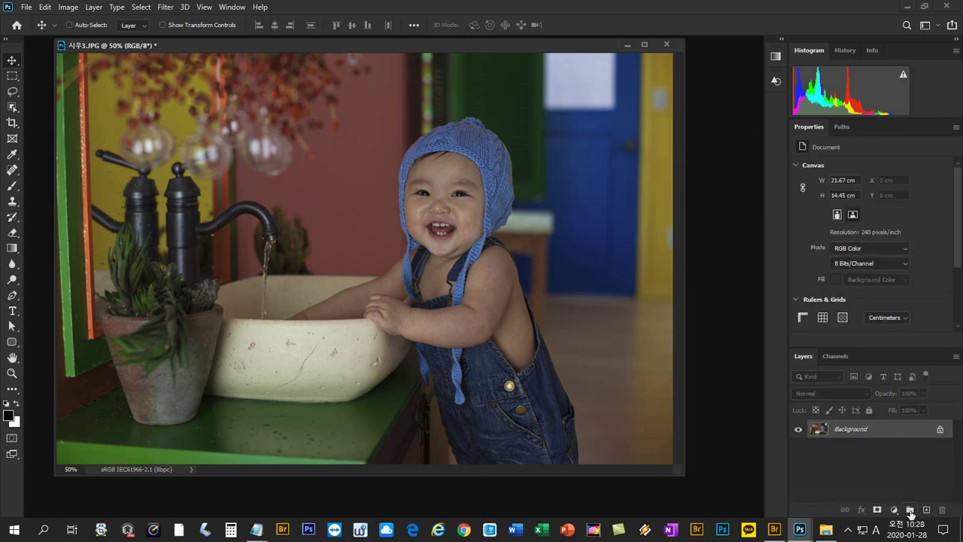
# - Add a Levels adjustment layer above the Background and brighten its midtone input to 1.17
pyautogui.click(895, 511)
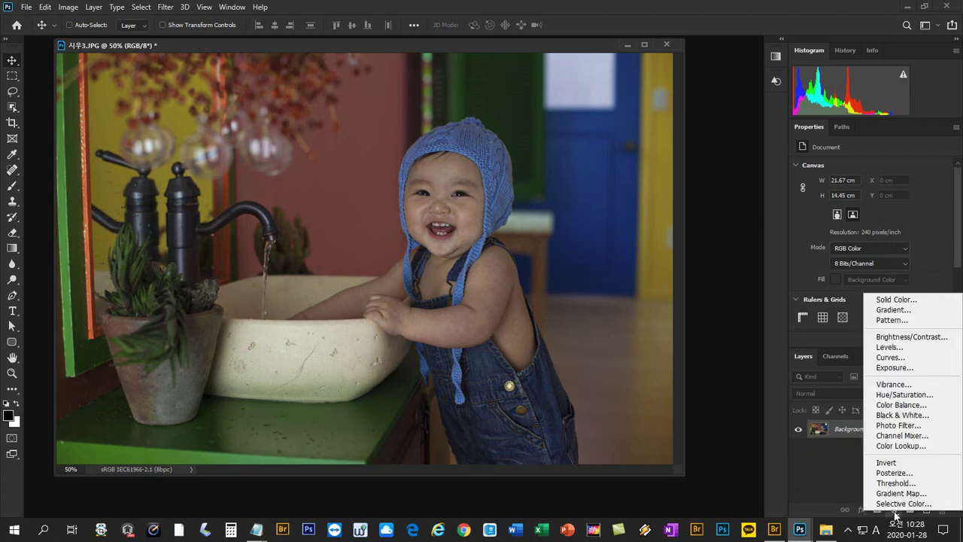
pyautogui.click(902, 347)
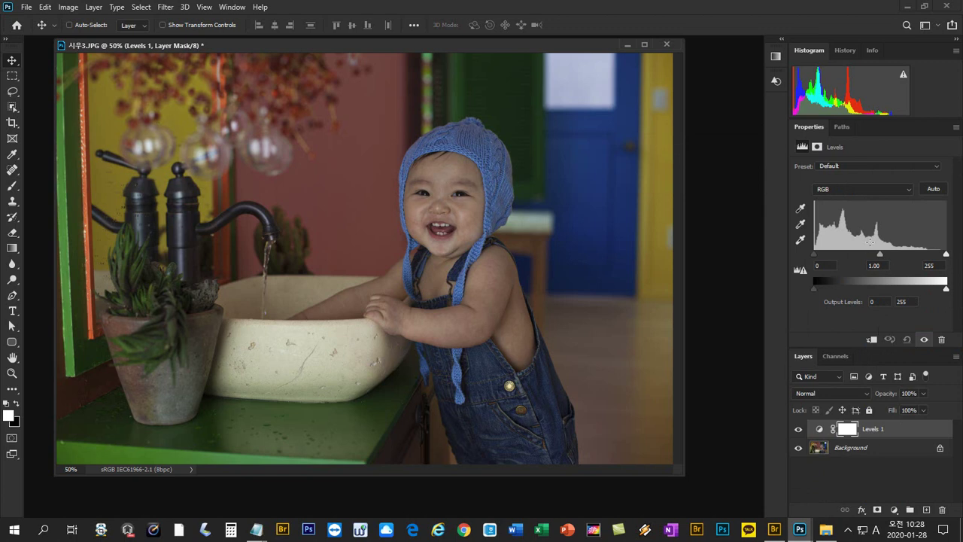
pyautogui.moveTo(880, 255)
pyautogui.mouseDown()
pyautogui.moveTo(859, 256)
pyautogui.moveTo(894, 254)
pyautogui.moveTo(873, 254)
pyautogui.mouseUp()
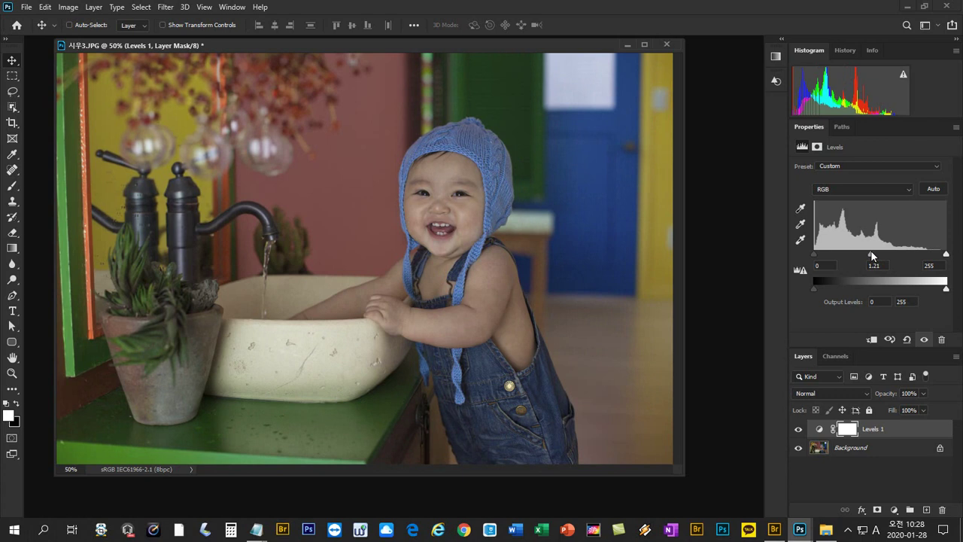
pyautogui.moveTo(872, 254)
pyautogui.mouseDown()
pyautogui.moveTo(843, 255)
pyautogui.moveTo(909, 257)
pyautogui.moveTo(873, 258)
pyautogui.mouseUp()
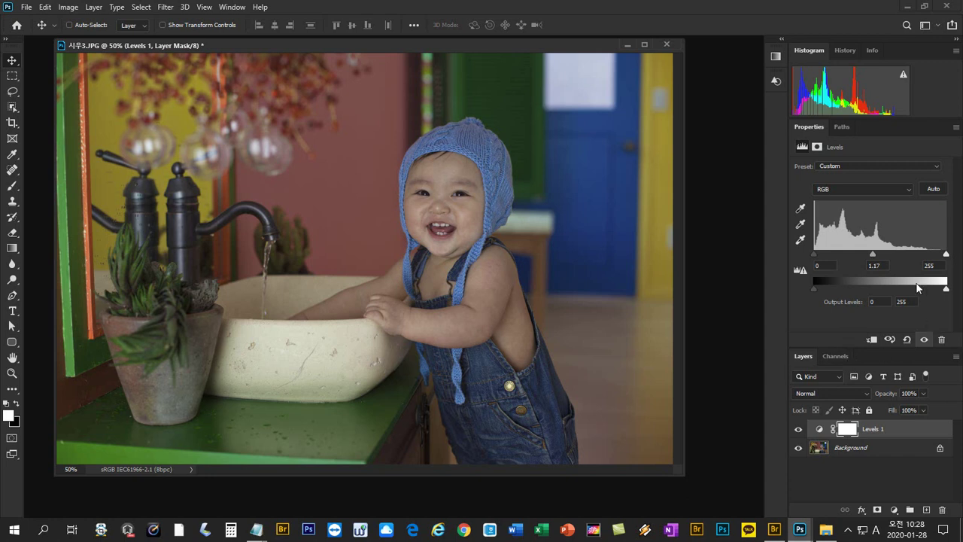
# - With the Levels midtone reset to 1.0, set the white input level to 219 and raise the midtone to 1.17
pyautogui.click(879, 265)
pyautogui.write('1.0')
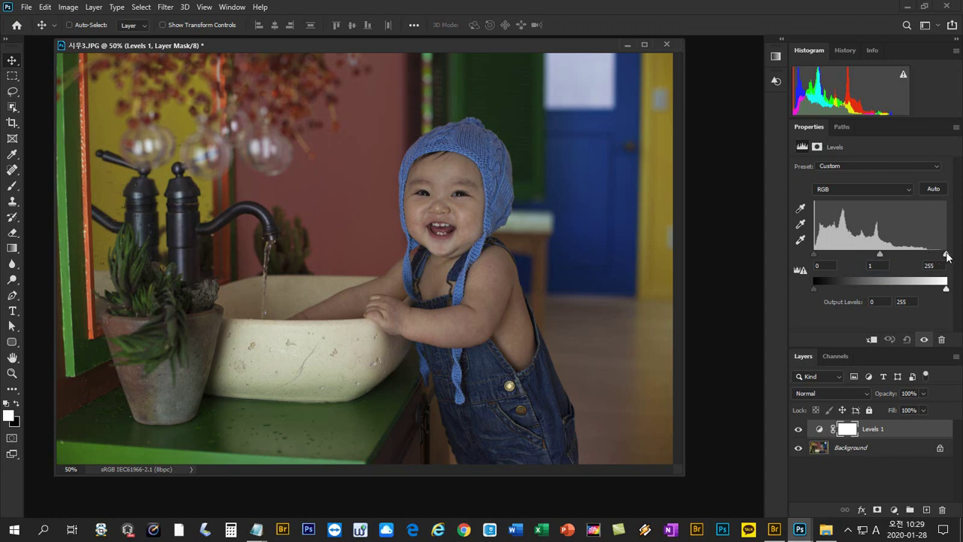
pyautogui.moveTo(946, 256); pyautogui.dragTo(926, 258)
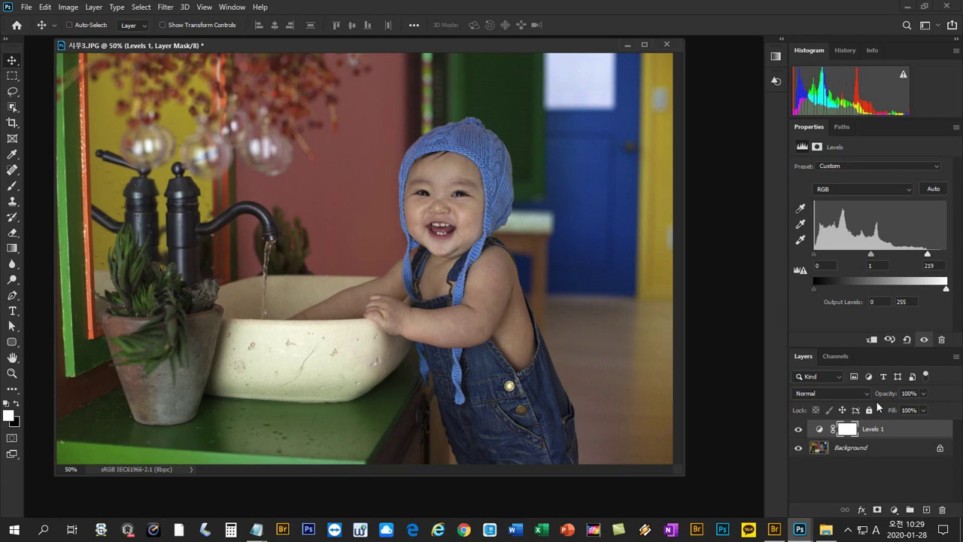
pyautogui.moveTo(870, 257); pyautogui.dragTo(864, 259)
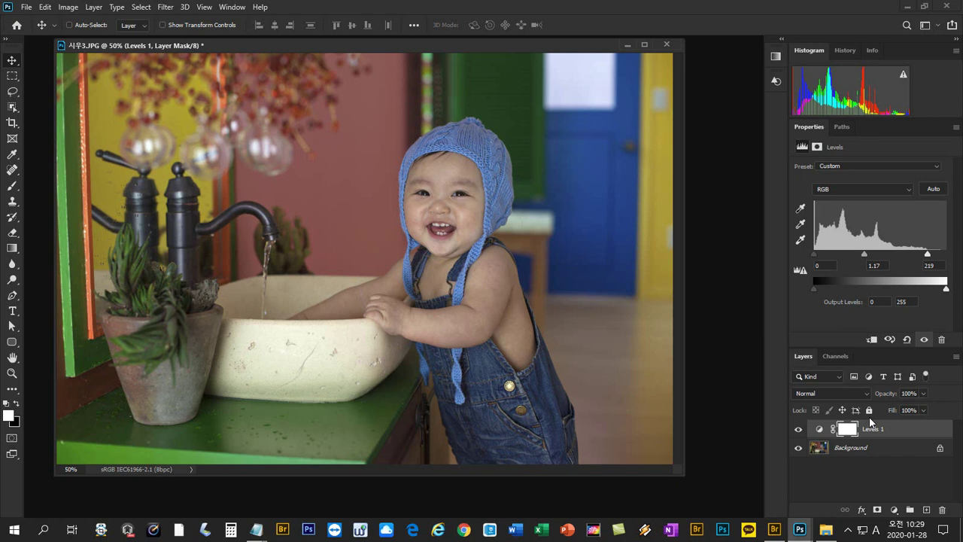
# - Add a Curves adjustment layer and anchor the middle of the RGB curve at input 128, output 128
pyautogui.click(893, 511)
pyautogui.click(904, 357)
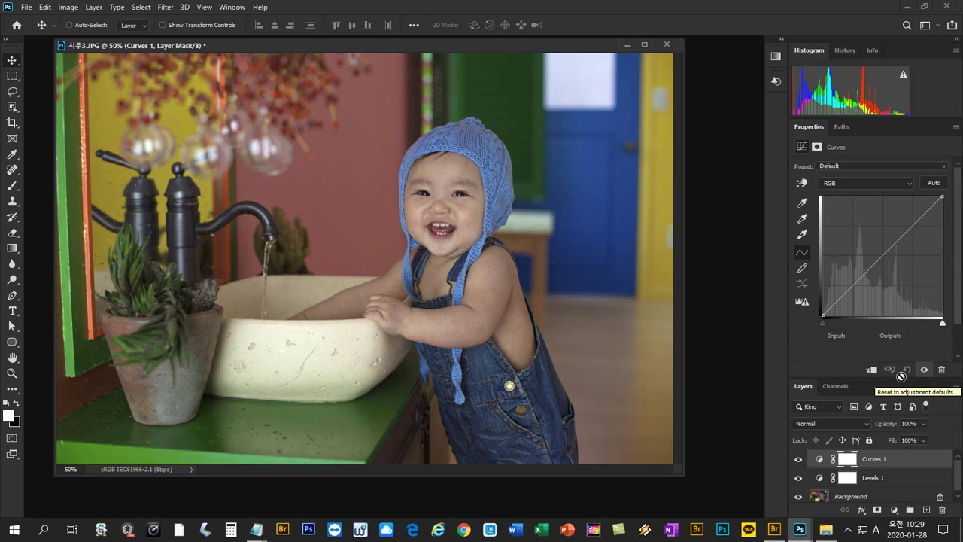
pyautogui.click(883, 254)
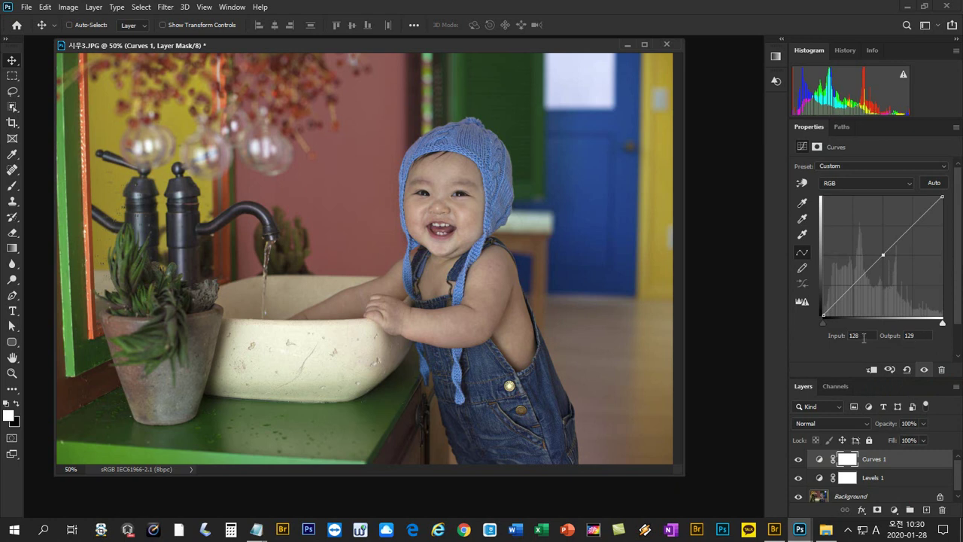
pyautogui.click(844, 336)
pyautogui.click(917, 335)
pyautogui.press('Down')
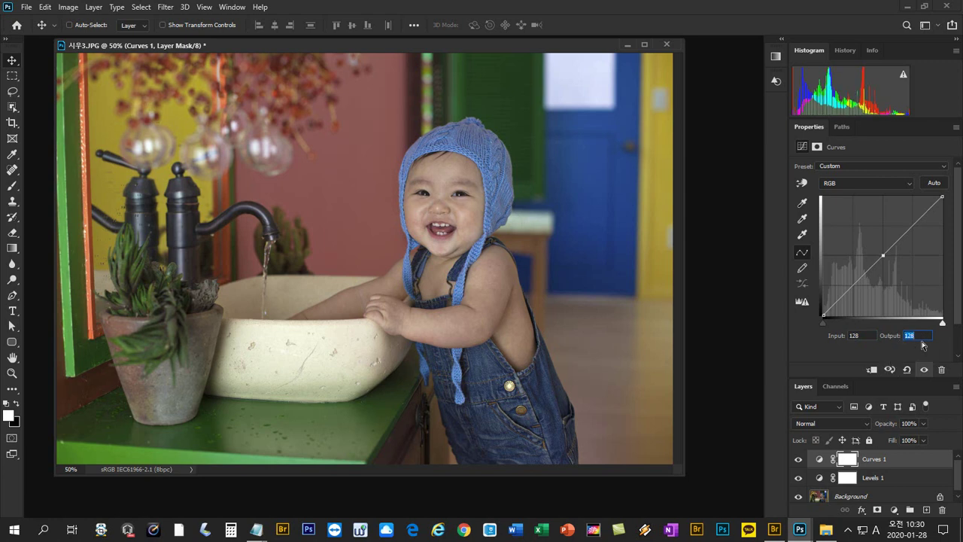
# - Shape the RGB curve into a gentle S with points at input 192, output 199 and input 62, output 56
pyautogui.click(912, 222)
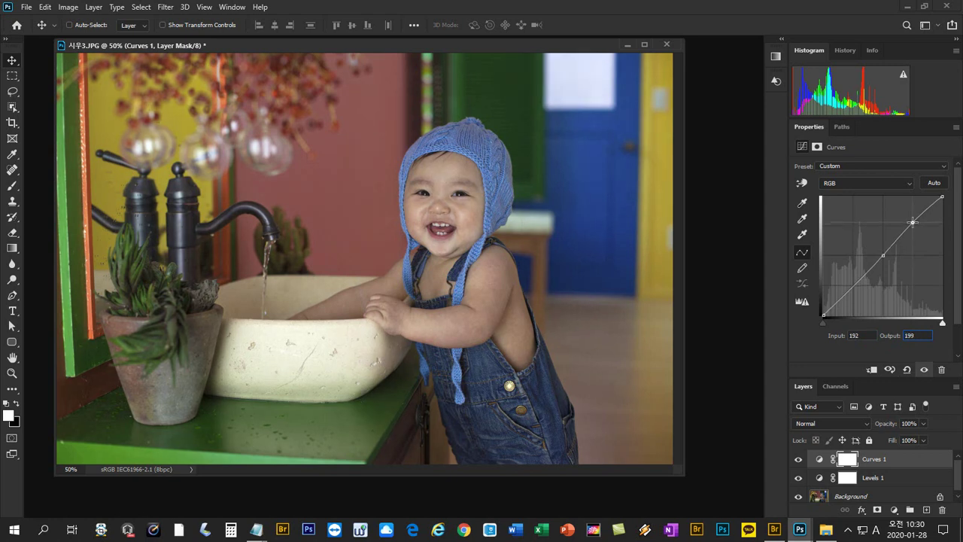
pyautogui.click(852, 286)
pyautogui.moveTo(852, 287); pyautogui.dragTo(853, 289)
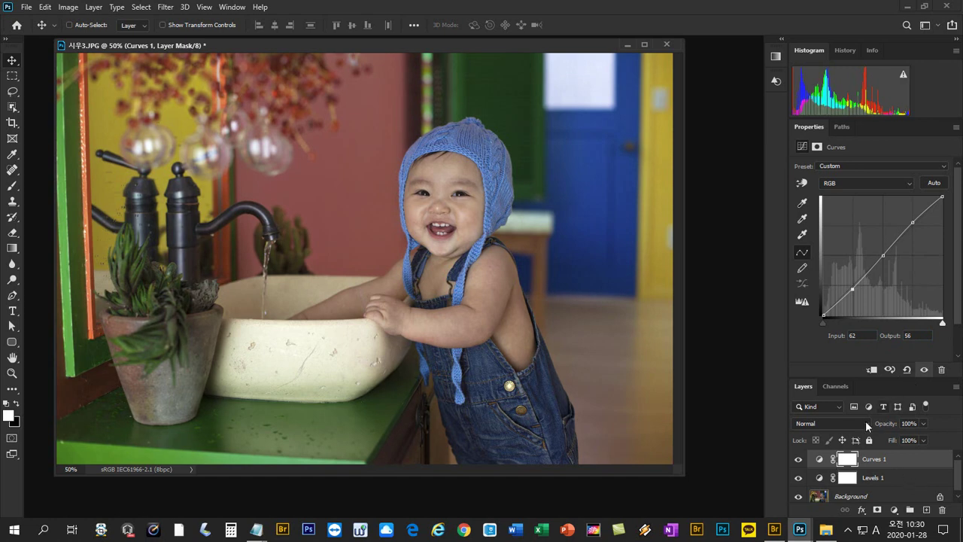
# - Compare the photo with and without the Curves and Levels adjustments by toggling their visibility, leaving both layers shown
pyautogui.click(798, 460)
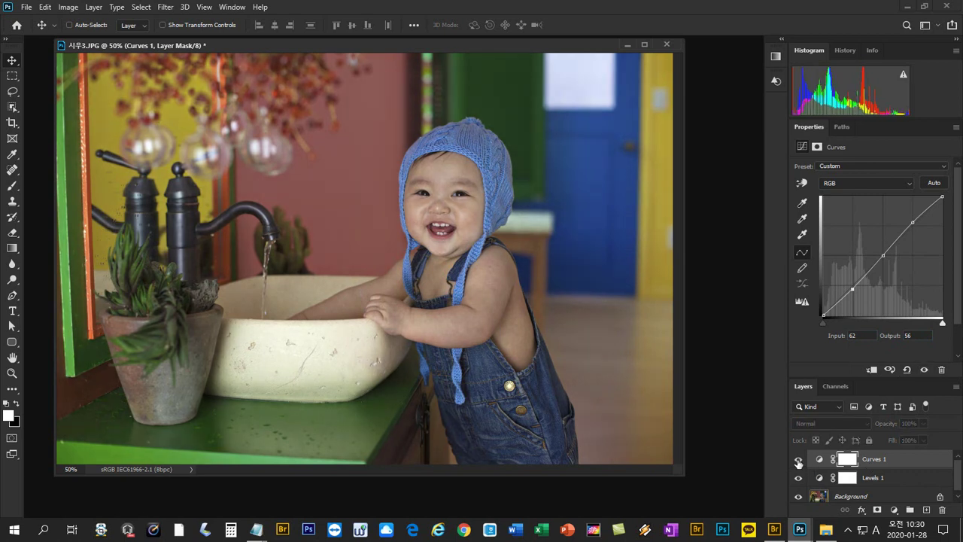
pyautogui.click(798, 460)
pyautogui.click(798, 460)
pyautogui.click(798, 461)
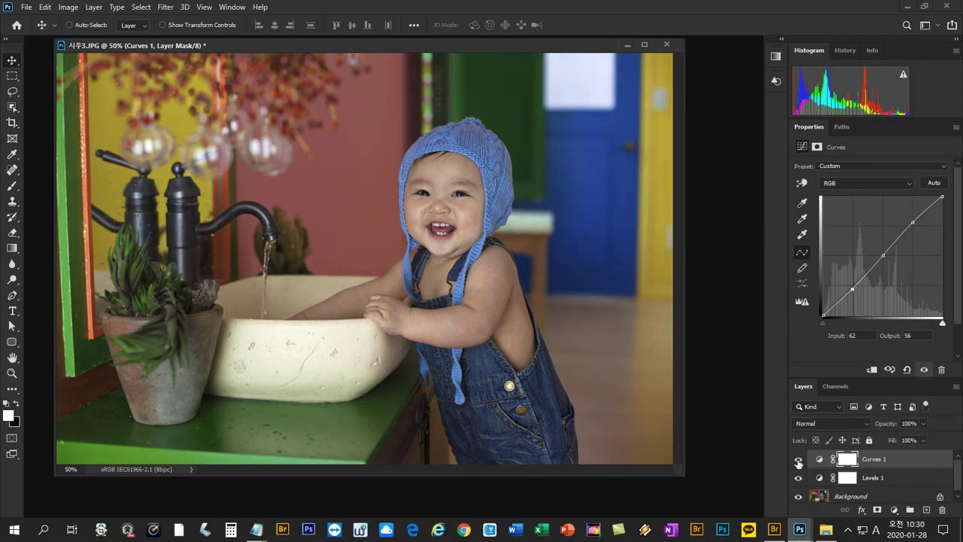
pyautogui.moveTo(798, 478); pyautogui.dragTo(798, 460)
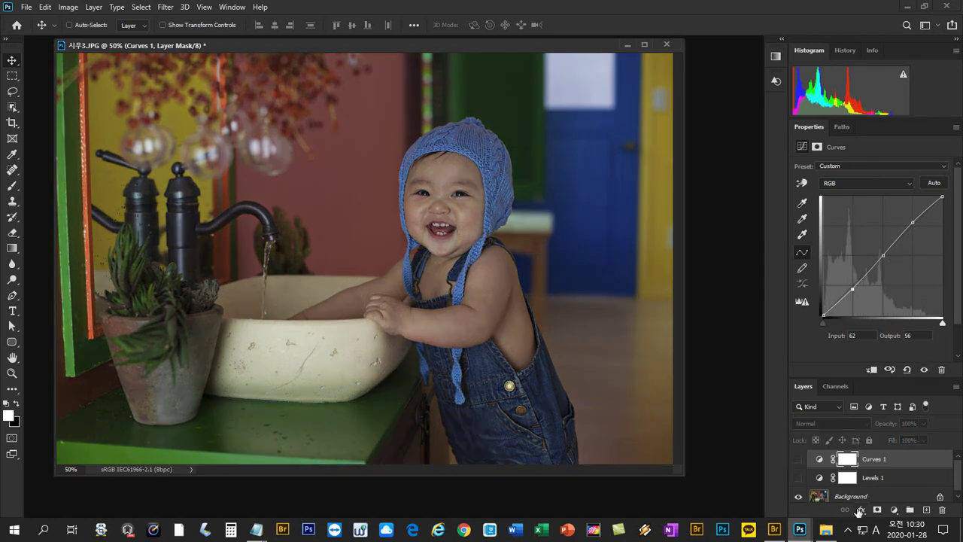
pyautogui.click(797, 479)
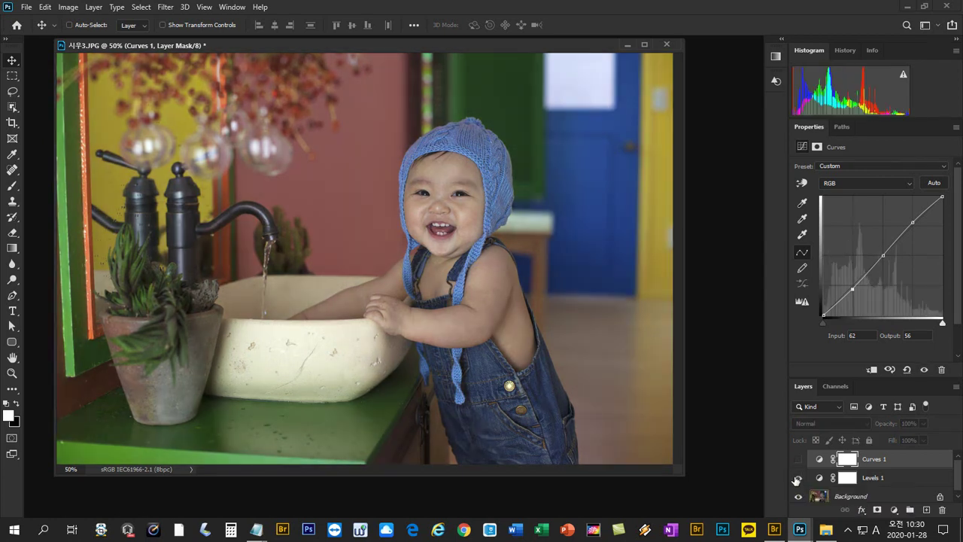
pyautogui.click(798, 460)
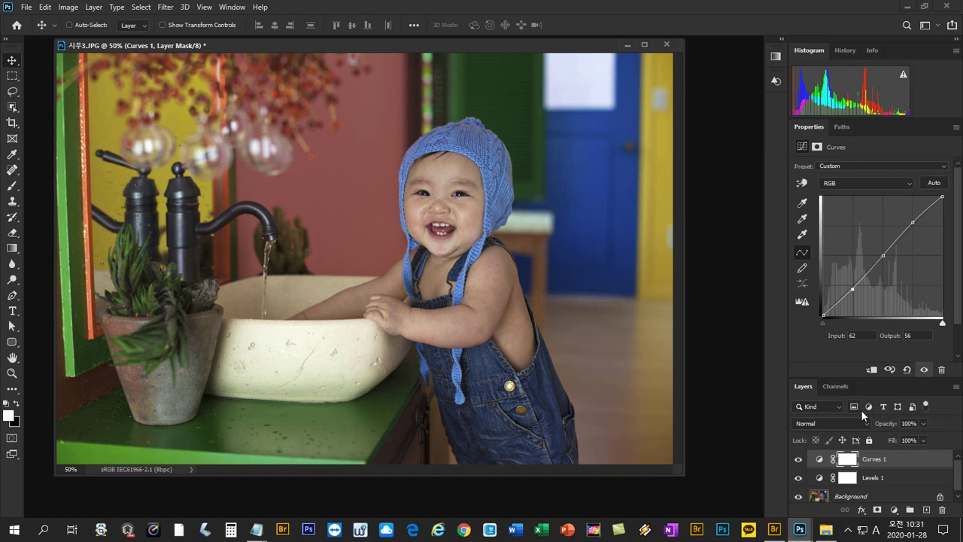
# - Add a Vibrance adjustment layer above the Curves layer, set Vibrance to +13, and compare the photo with and without it
pyautogui.click(893, 511)
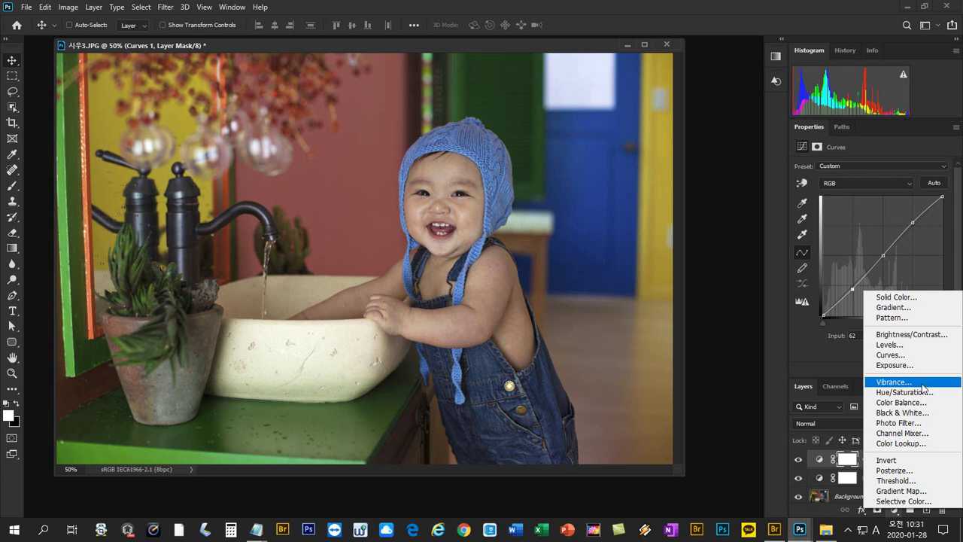
pyautogui.click(922, 385)
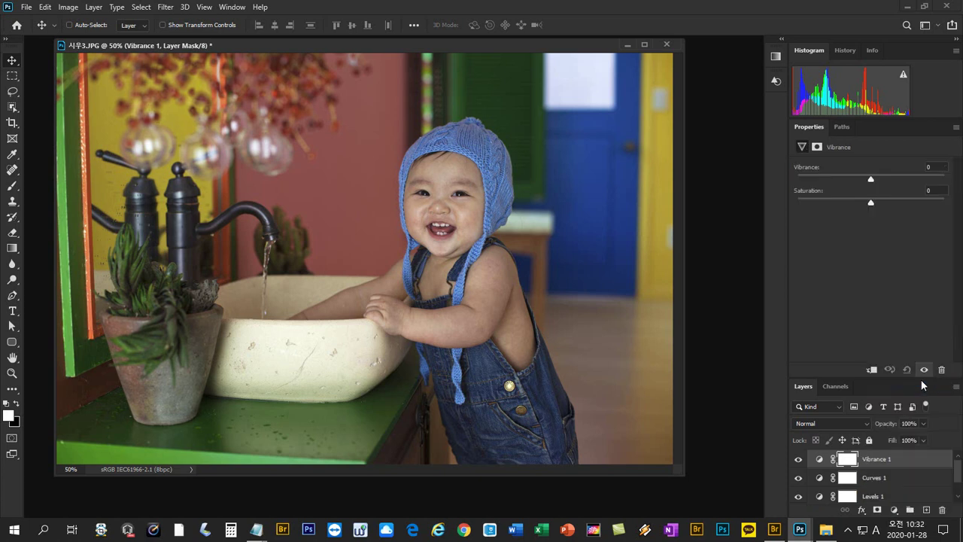
pyautogui.moveTo(875, 178); pyautogui.dragTo(881, 181)
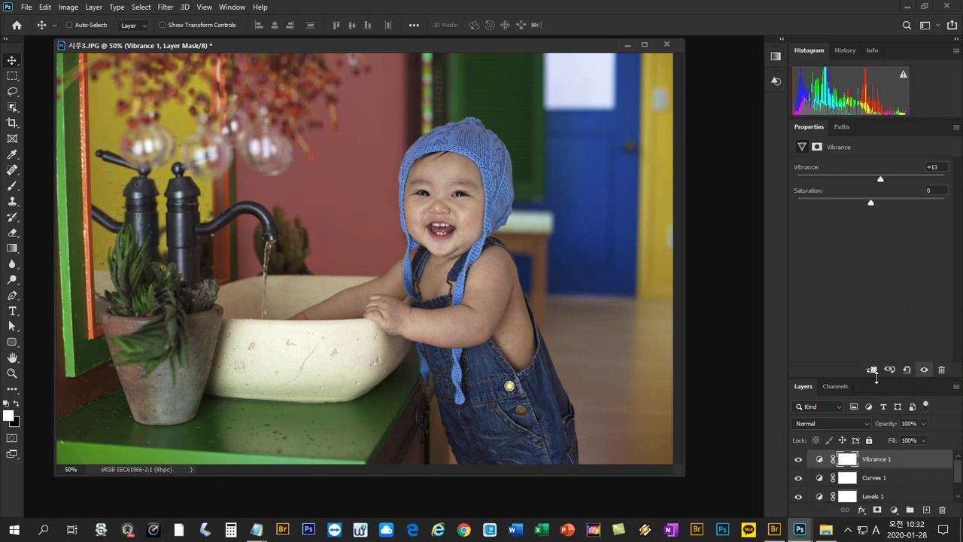
pyautogui.click(798, 461)
pyautogui.click(798, 460)
pyautogui.click(798, 460)
pyautogui.click(798, 460)
# - Raise the Vibrance layer's vibrance to +21 and toggle its visibility to check the effect
pyautogui.moveTo(888, 181)
pyautogui.mouseDown()
pyautogui.moveTo(871, 182)
pyautogui.moveTo(886, 181)
pyautogui.mouseUp()
pyautogui.click(798, 458)
pyautogui.click(798, 461)
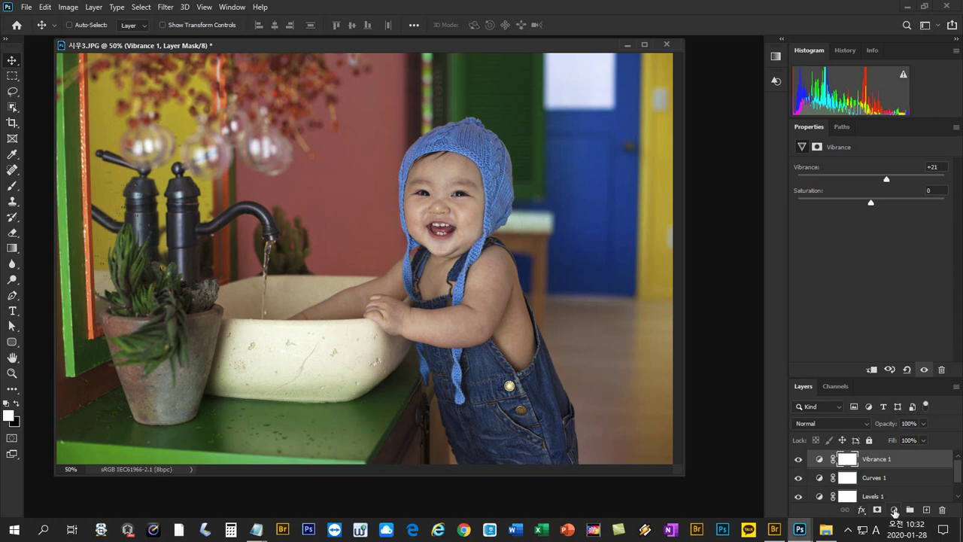
# - Add a Color Balance adjustment layer and shift the midtones toward yellow with a Yellow–Blue value of -11
pyautogui.click(894, 510)
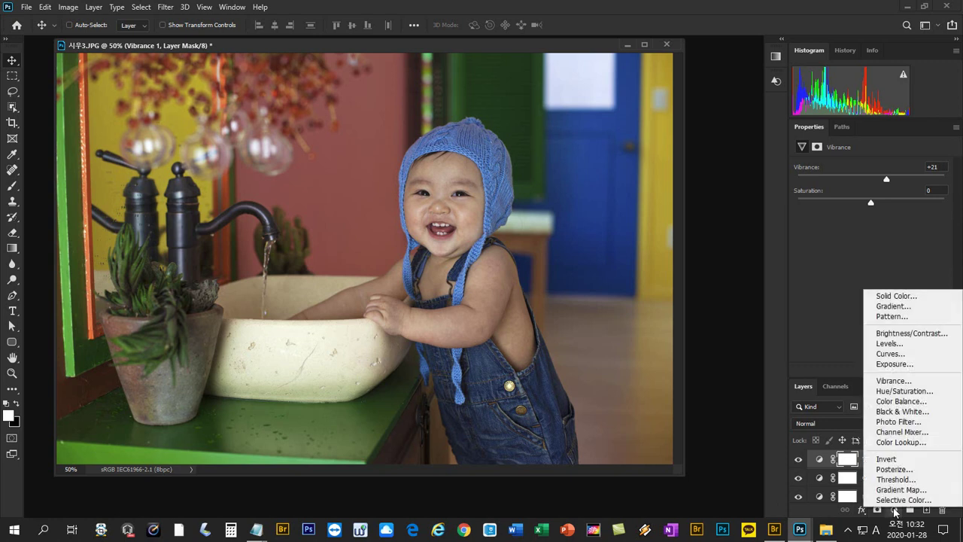
pyautogui.click(933, 401)
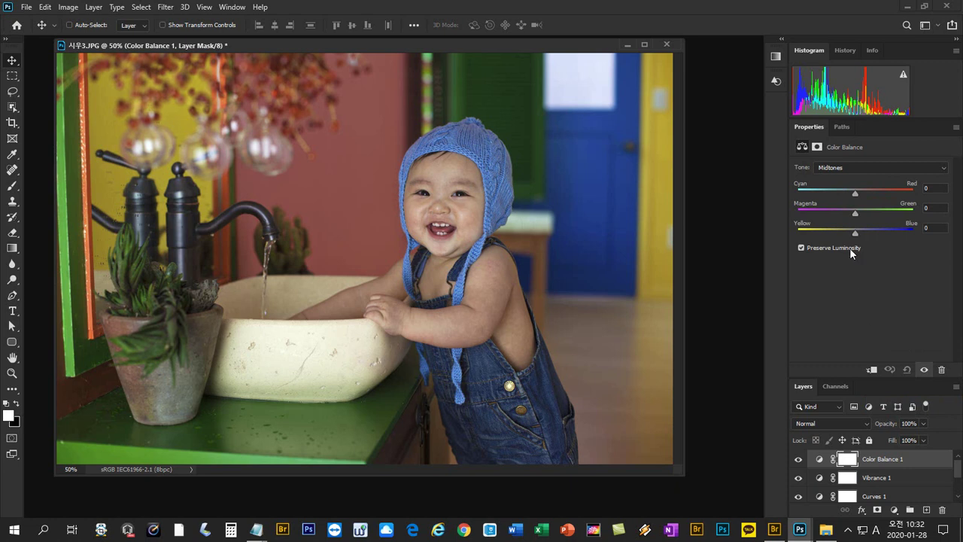
pyautogui.moveTo(855, 233); pyautogui.dragTo(850, 233)
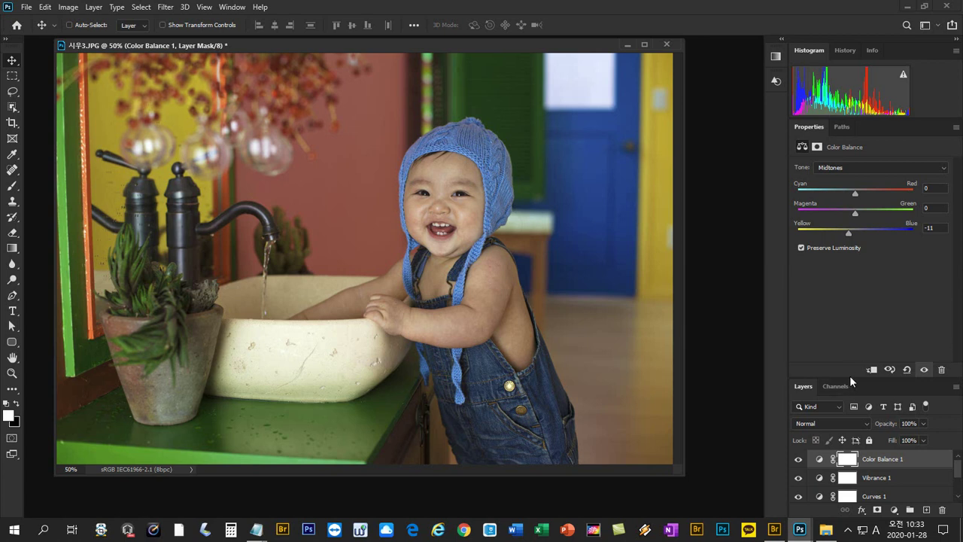
# - Enlarge the Layers panel to fit the whole stack and hide all four adjustment layers to view the original photo
pyautogui.moveTo(853, 379); pyautogui.dragTo(852, 271)
pyautogui.moveTo(798, 393); pyautogui.dragTo(800, 346)
pyautogui.click(796, 409)
# - Select and show the Levels, Curves, Vibrance and Color Balance layers one by one from the lowest up to review each effect
pyautogui.click(874, 410)
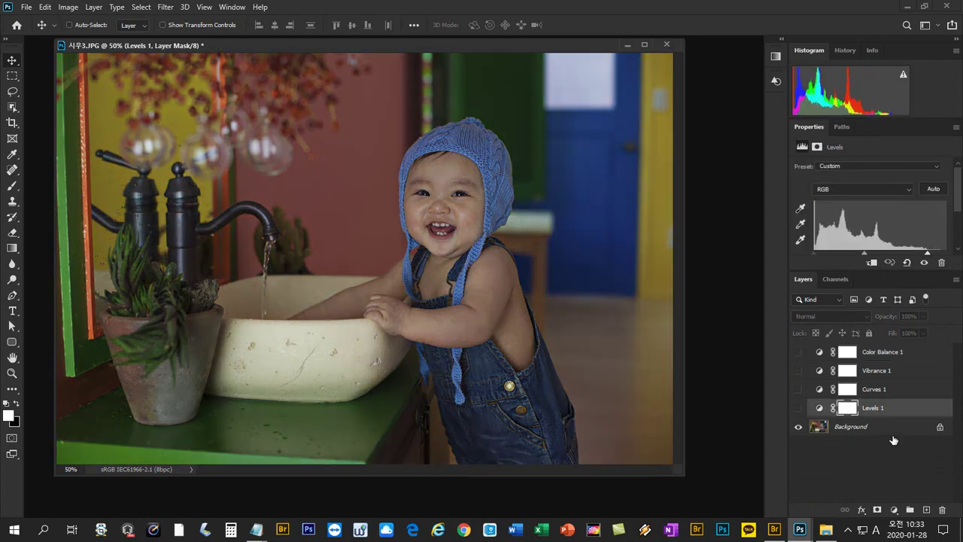
pyautogui.click(798, 408)
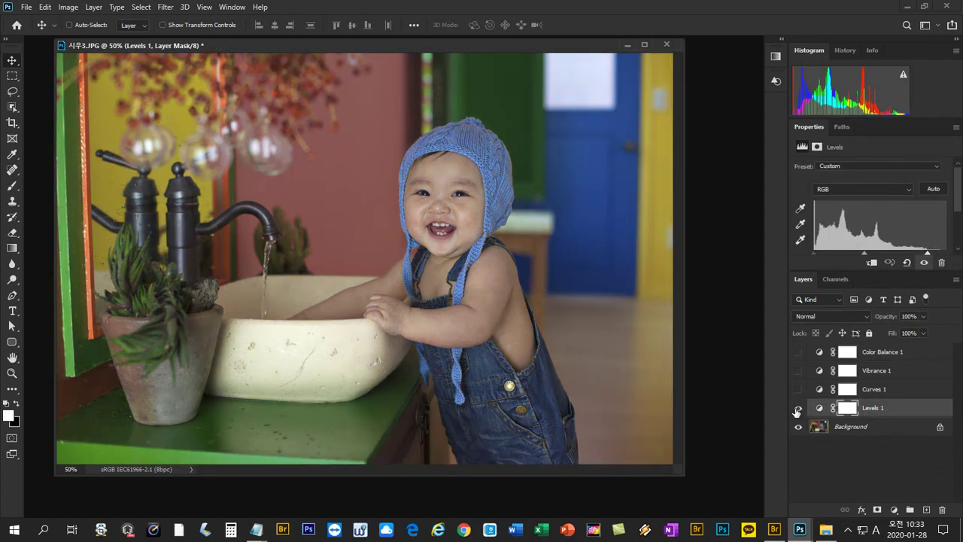
pyautogui.click(875, 391)
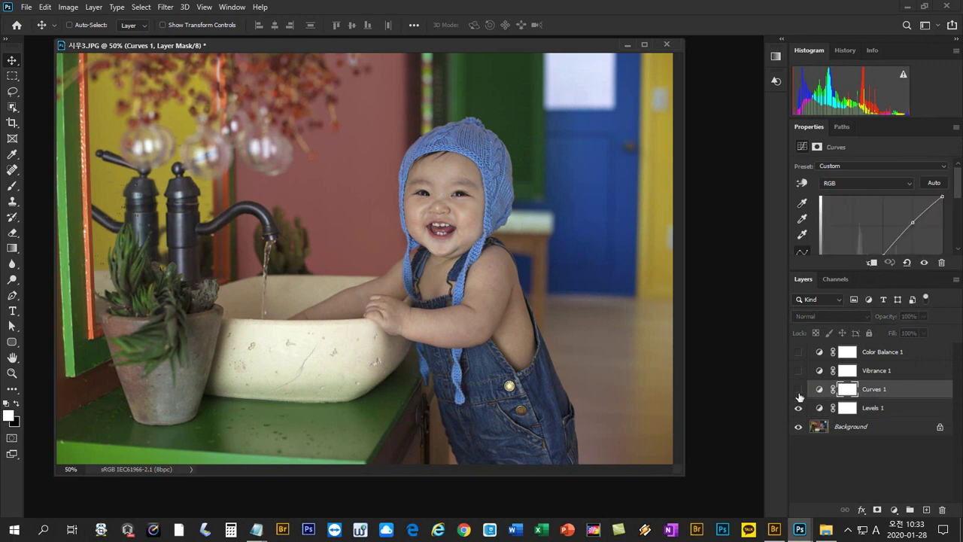
pyautogui.click(798, 391)
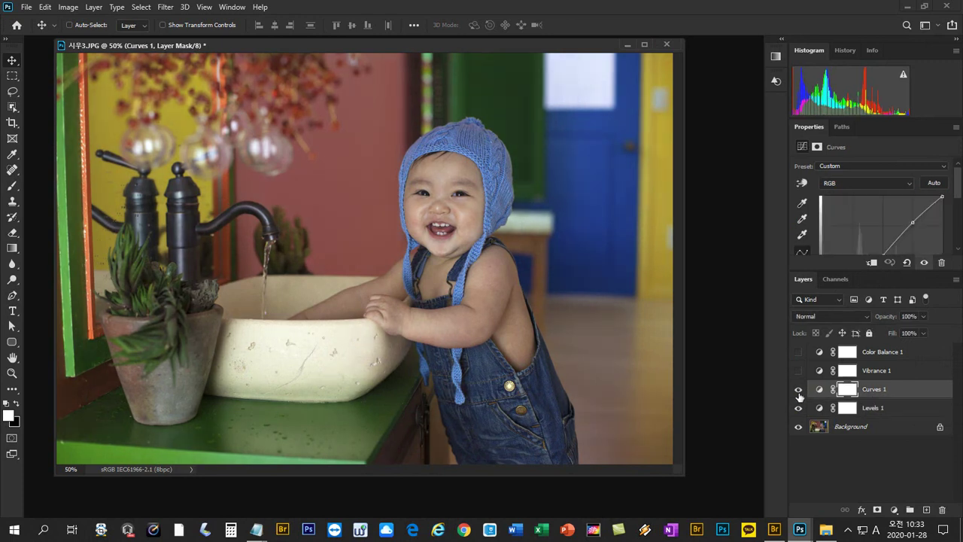
pyautogui.click(884, 373)
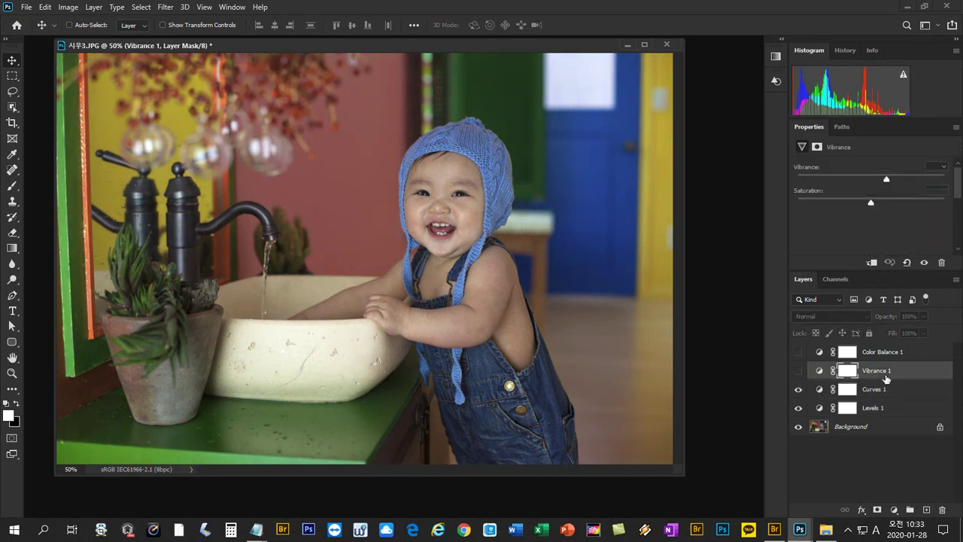
pyautogui.click(797, 372)
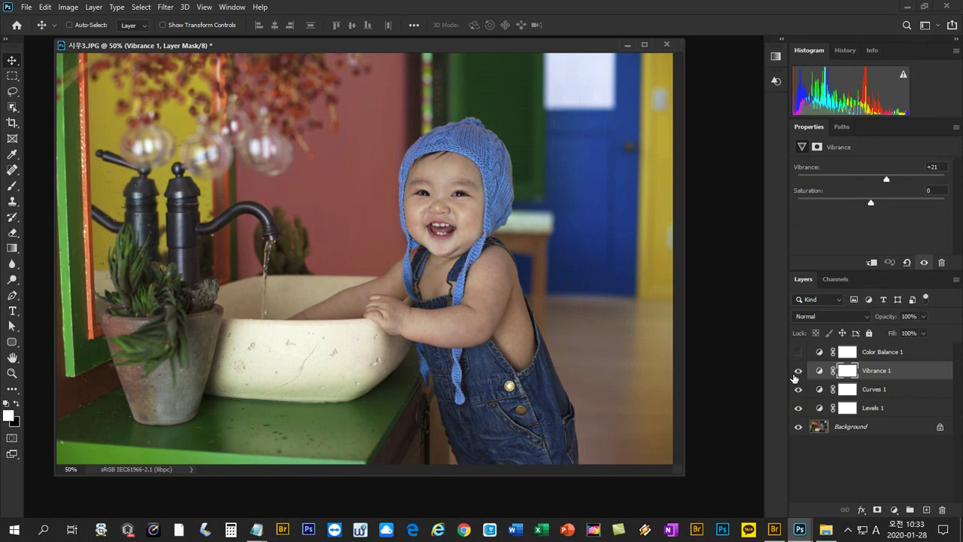
pyautogui.click(903, 355)
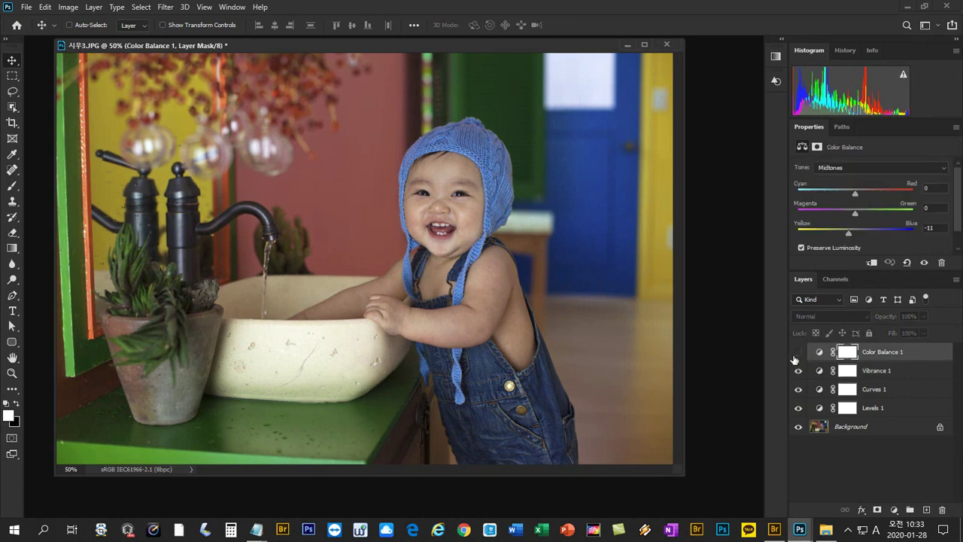
pyautogui.click(797, 351)
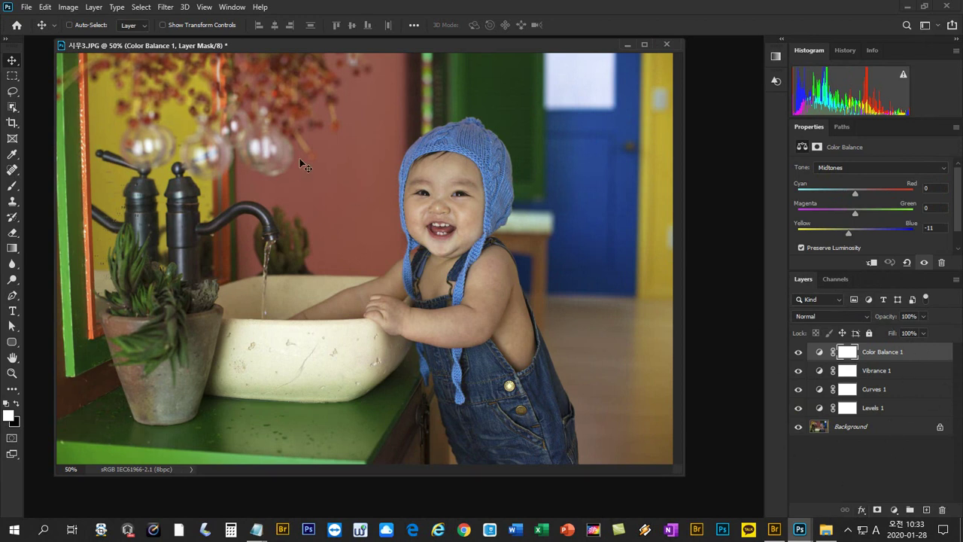
# - Save the layered document as a PSD in the 00_예제 folder with "_w1" added to the original file name
pyautogui.click(26, 8)
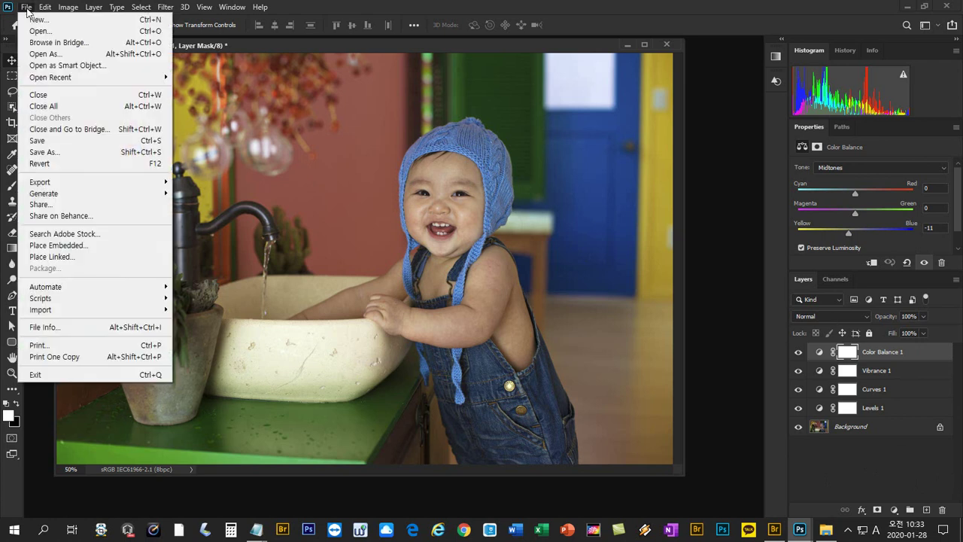
pyautogui.click(60, 148)
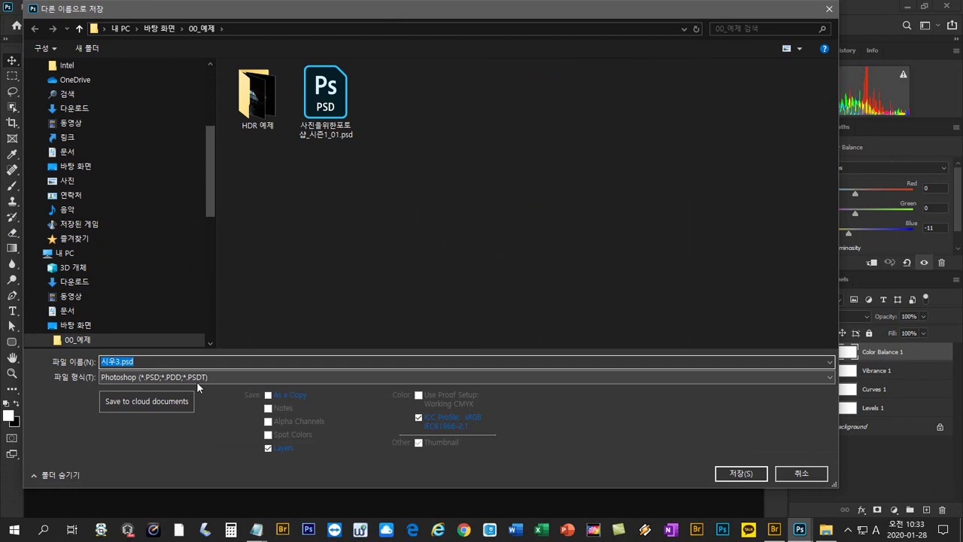
pyautogui.click(121, 364)
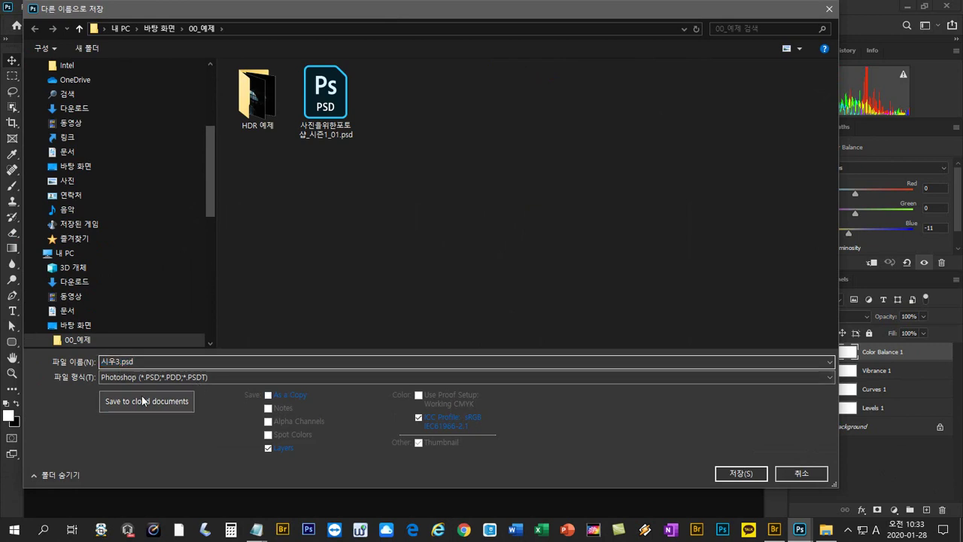
pyautogui.write('_w1')
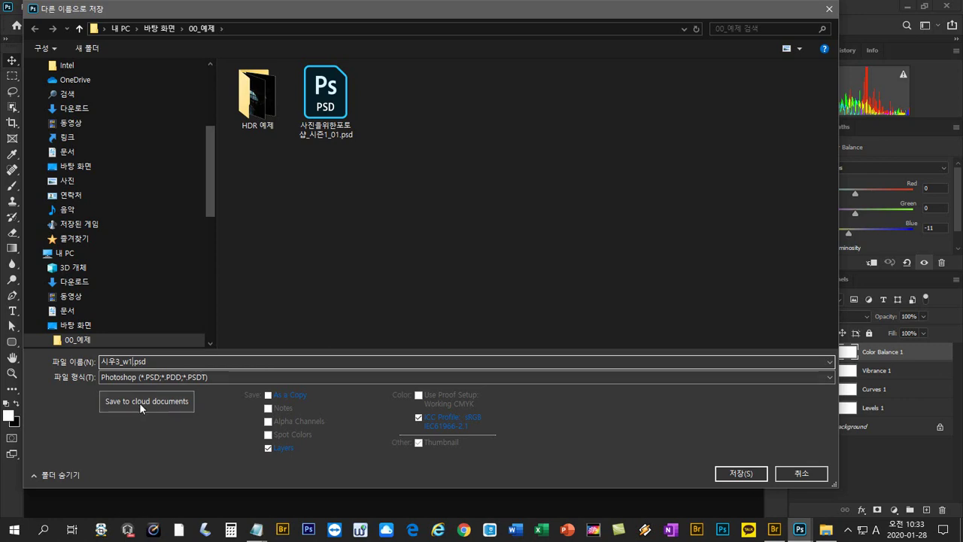
pyautogui.click(752, 471)
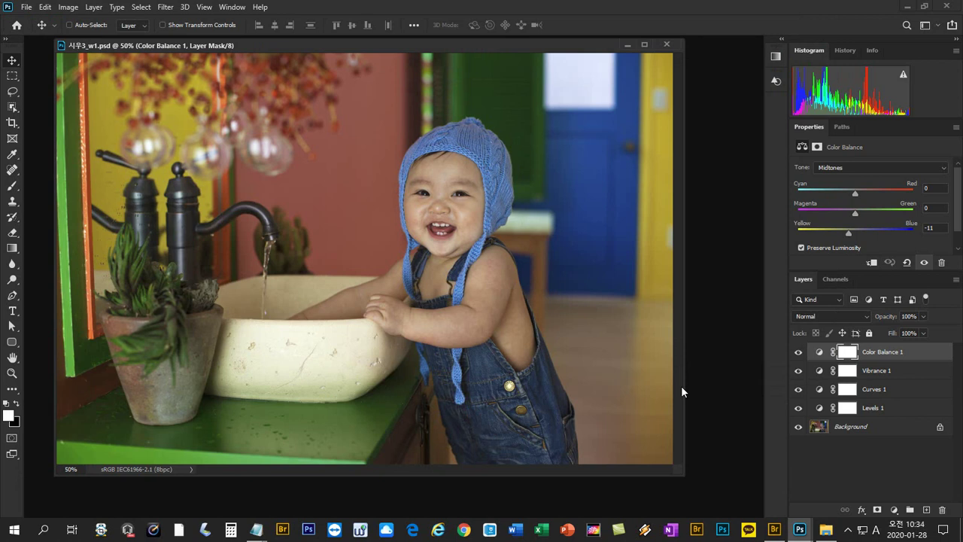
# - Save a JPEG copy under the same _w1 name with quality 12 (Maximum) and the Baseline ("Standard") format option
pyautogui.click(30, 9)
pyautogui.click(66, 150)
pyautogui.click(256, 377)
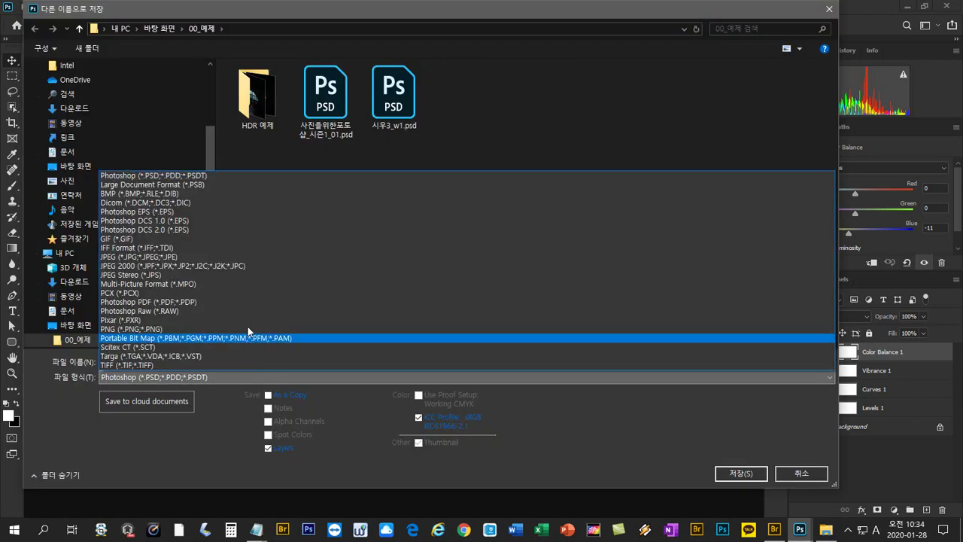
pyautogui.click(229, 257)
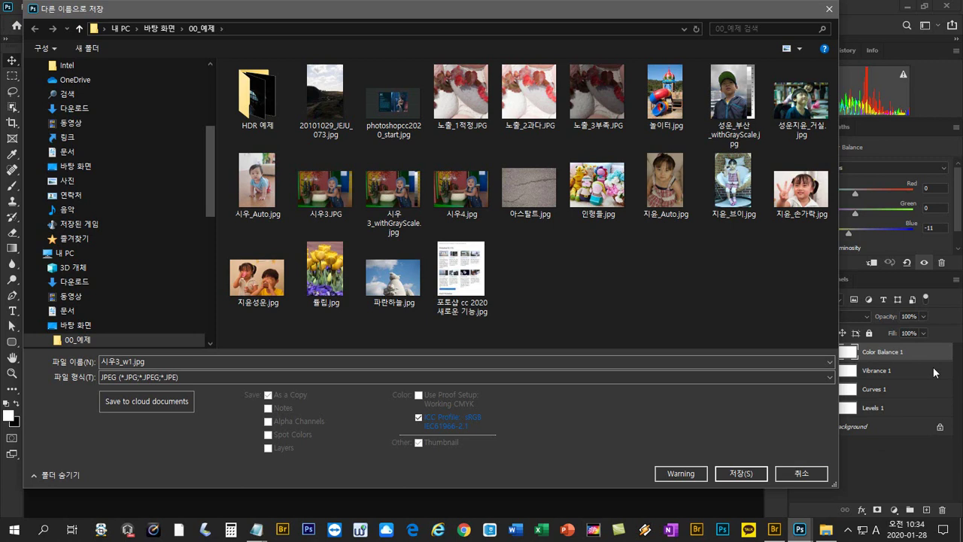
pyautogui.click(740, 474)
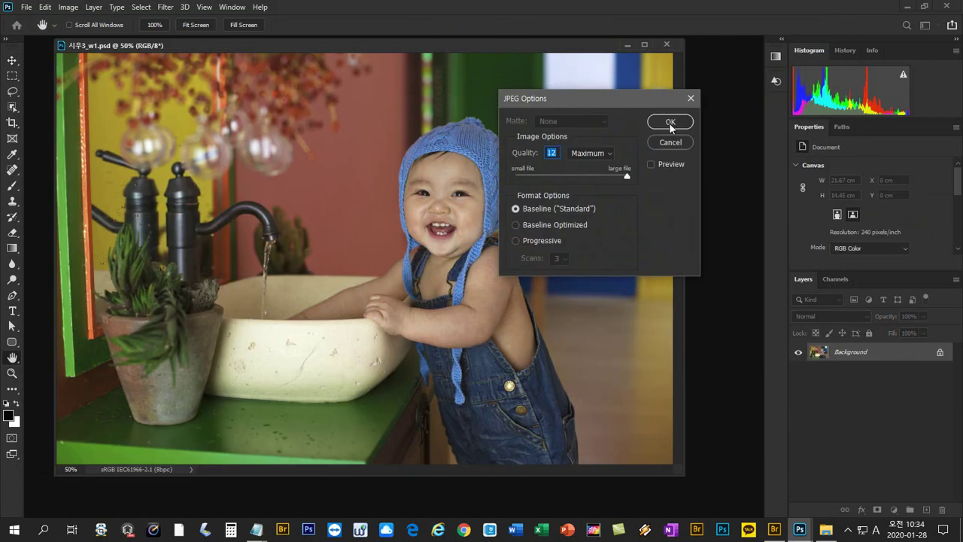
pyautogui.click(669, 124)
pyautogui.click(670, 125)
# - Switch to Bridge and examine the previews and metadata of the saved _w1 PSD and _w1 JPEG files
pyautogui.hotkey('alt', 'Tab')
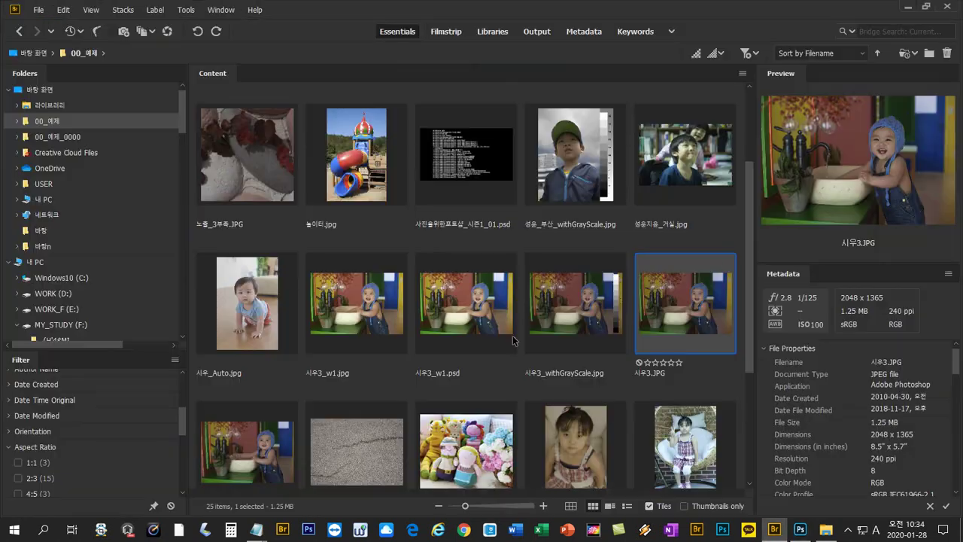
pyautogui.moveTo(750, 264); pyautogui.dragTo(751, 309)
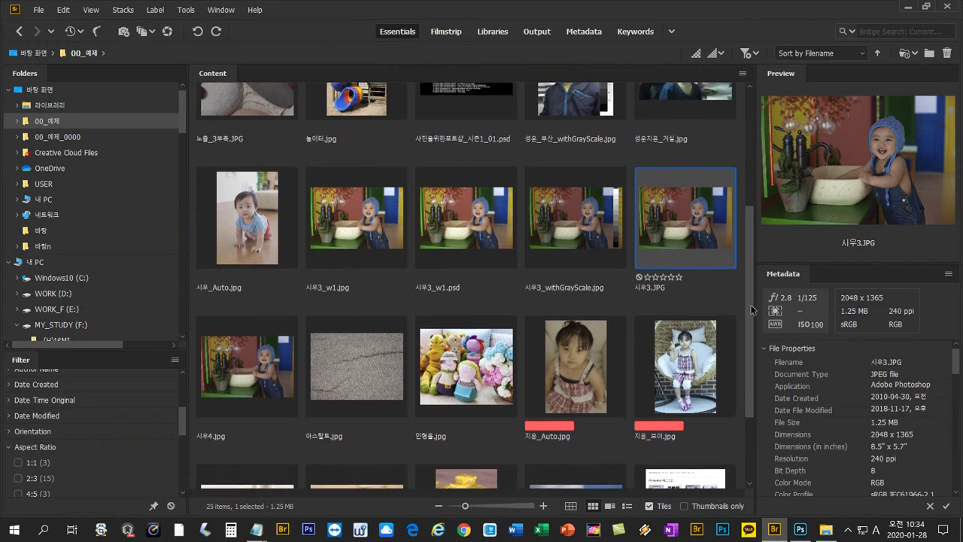
pyautogui.click(464, 234)
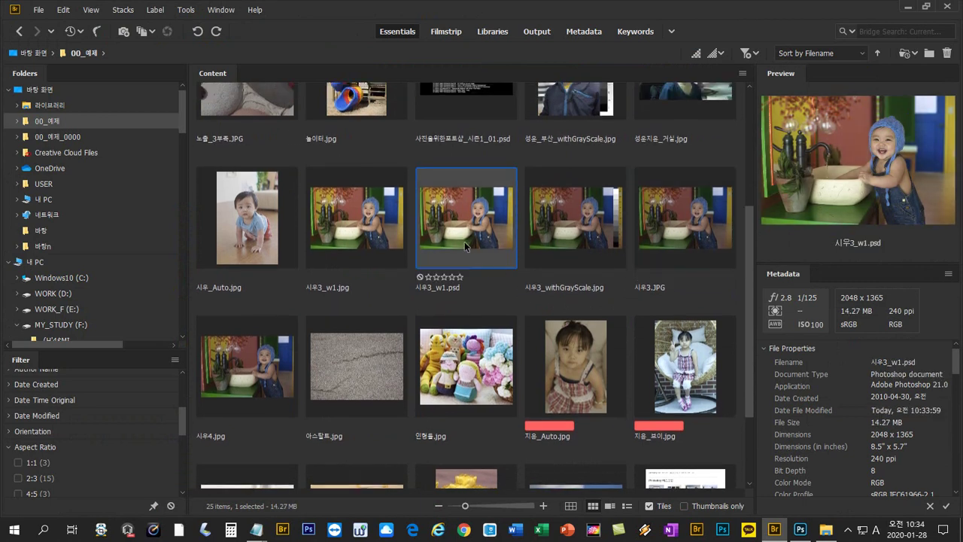
pyautogui.click(372, 228)
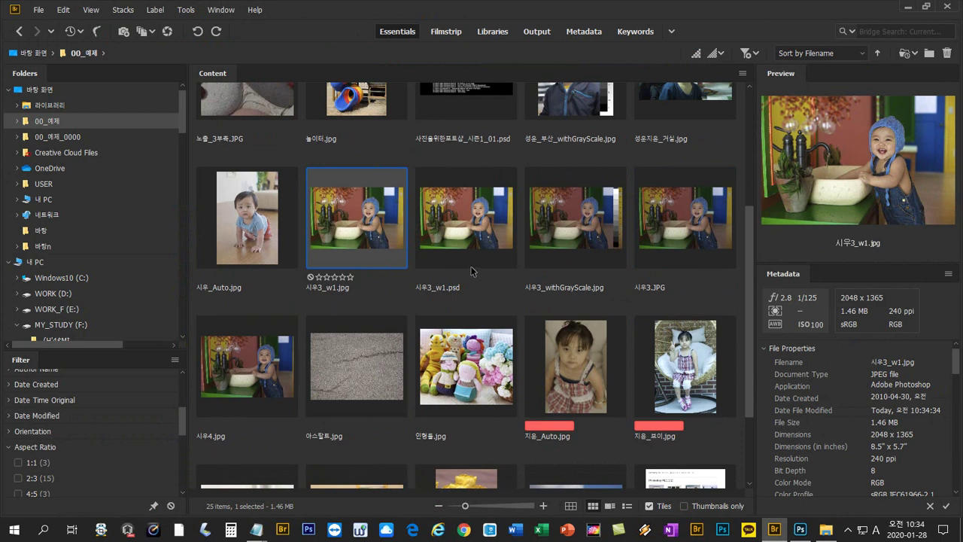
# - Open the _w1 PSD from Bridge in Photoshop and reposition its document window
pyautogui.doubleClick(481, 231)
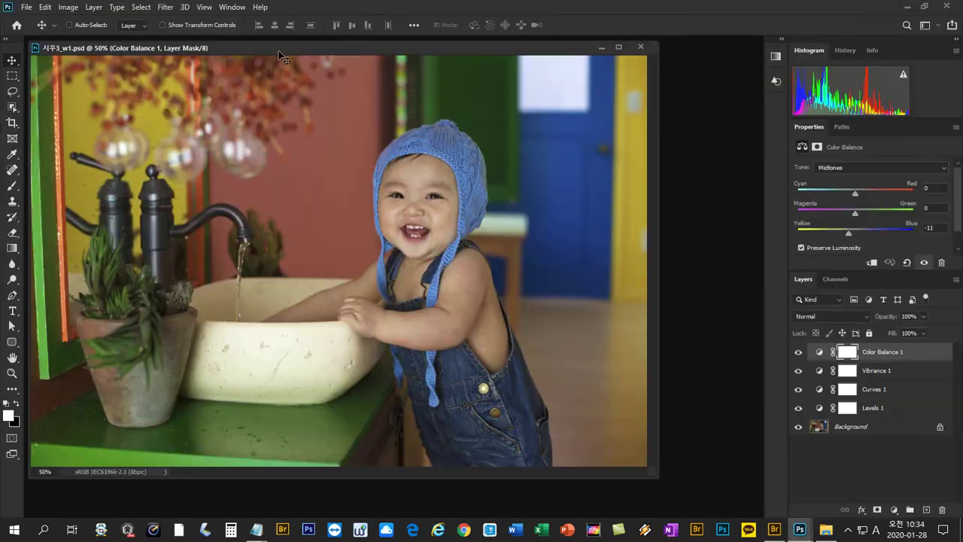
pyautogui.moveTo(288, 46)
pyautogui.mouseDown()
pyautogui.moveTo(319, 43)
pyautogui.moveTo(290, 42)
pyautogui.mouseUp()
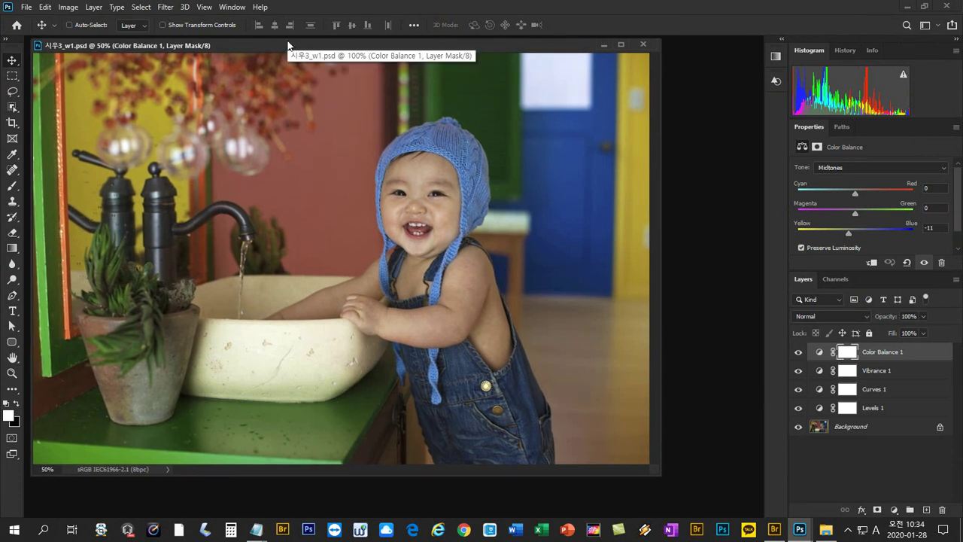